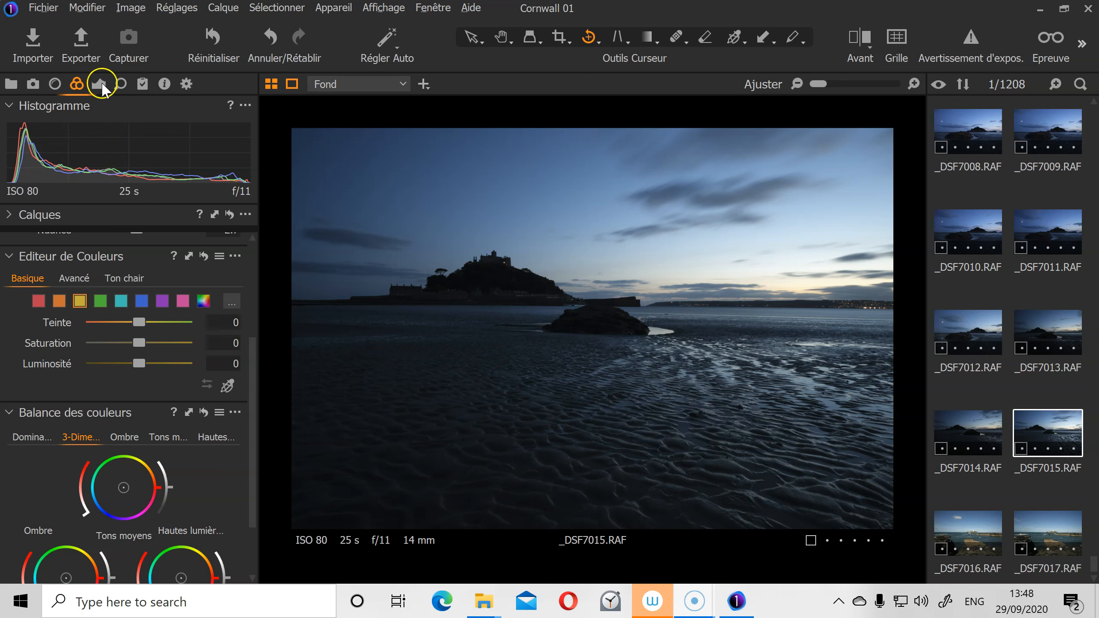
Step: Set the High Dynamic Range highlights to -34 and the shadows to 29
click(99, 84)
scroll(138, 500, down, 2)
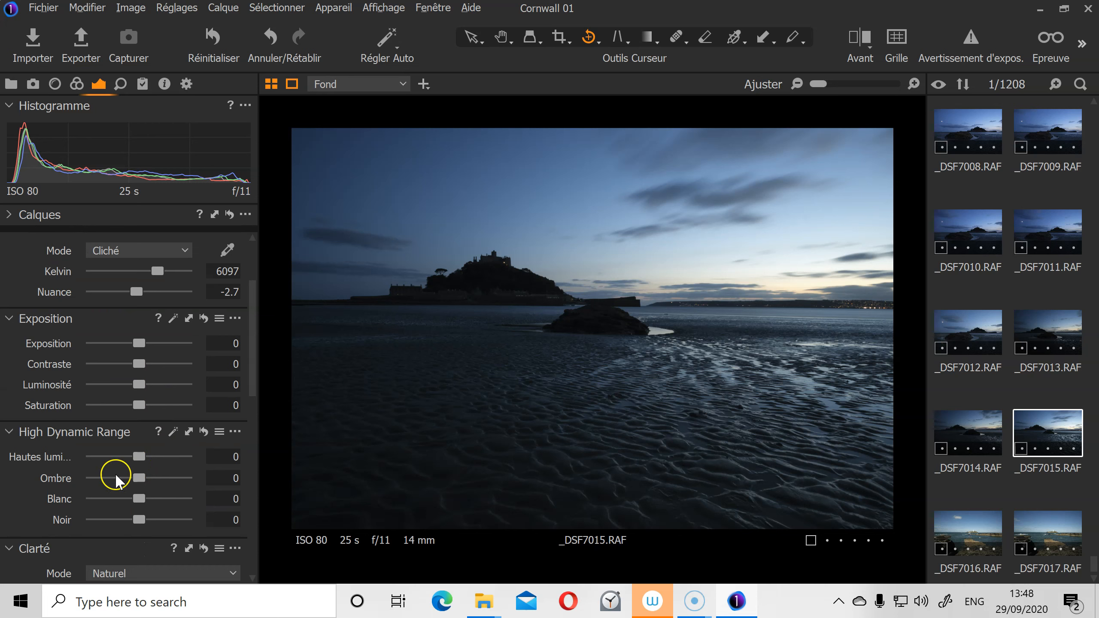
drag(139, 479, 123, 457)
click(138, 458)
click(650, 449)
click(148, 510)
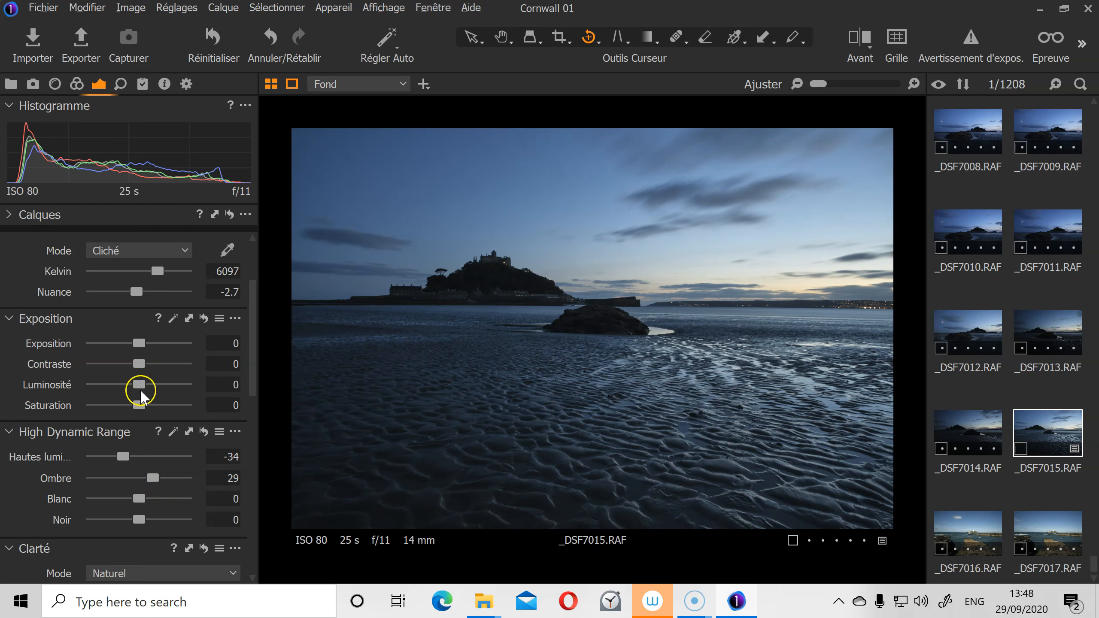
Step: Raise the Exposition brightness (Luminosité) to 15 and set the RGB levels midtone to 0.1
drag(139, 384, 155, 383)
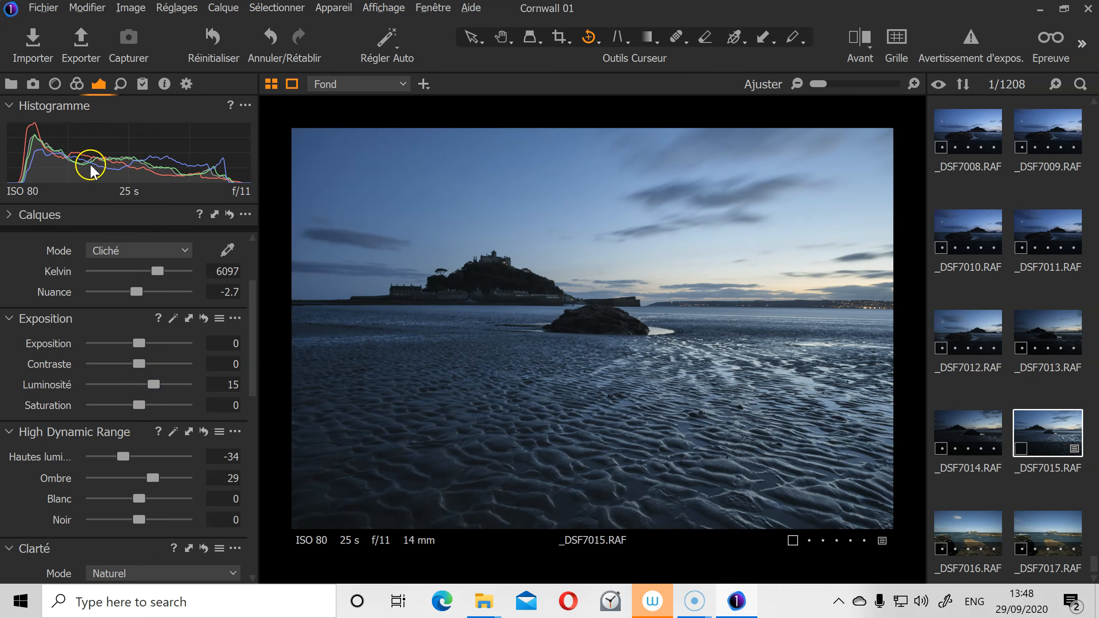
scroll(158, 327, down, 5)
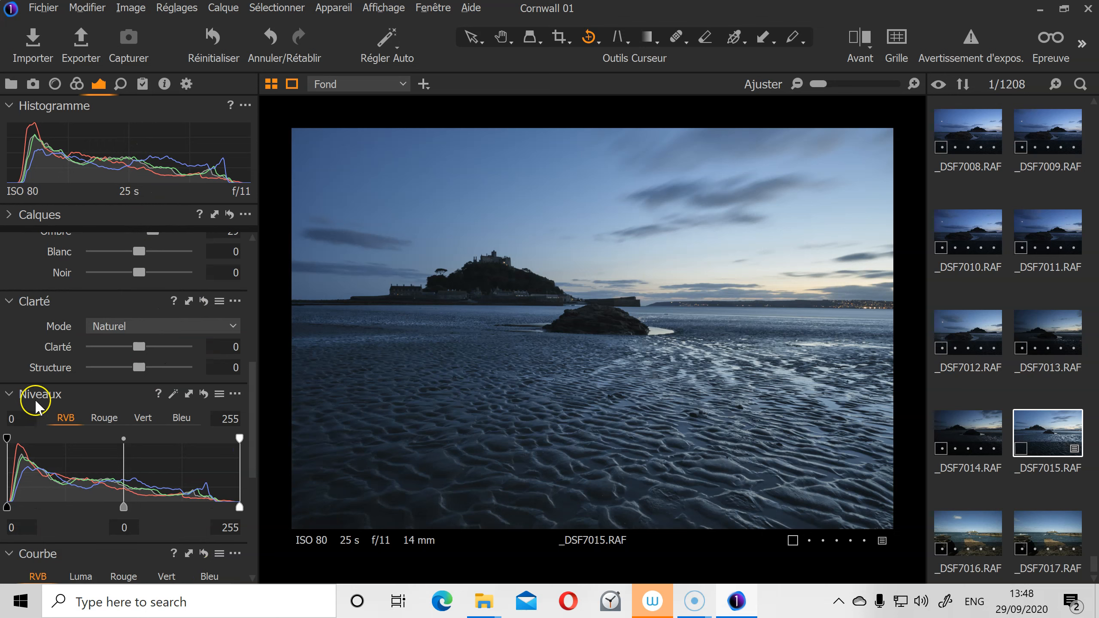
mouse_move(123, 511)
mouse_down()
mouse_move(95, 505)
mouse_move(110, 505)
mouse_up()
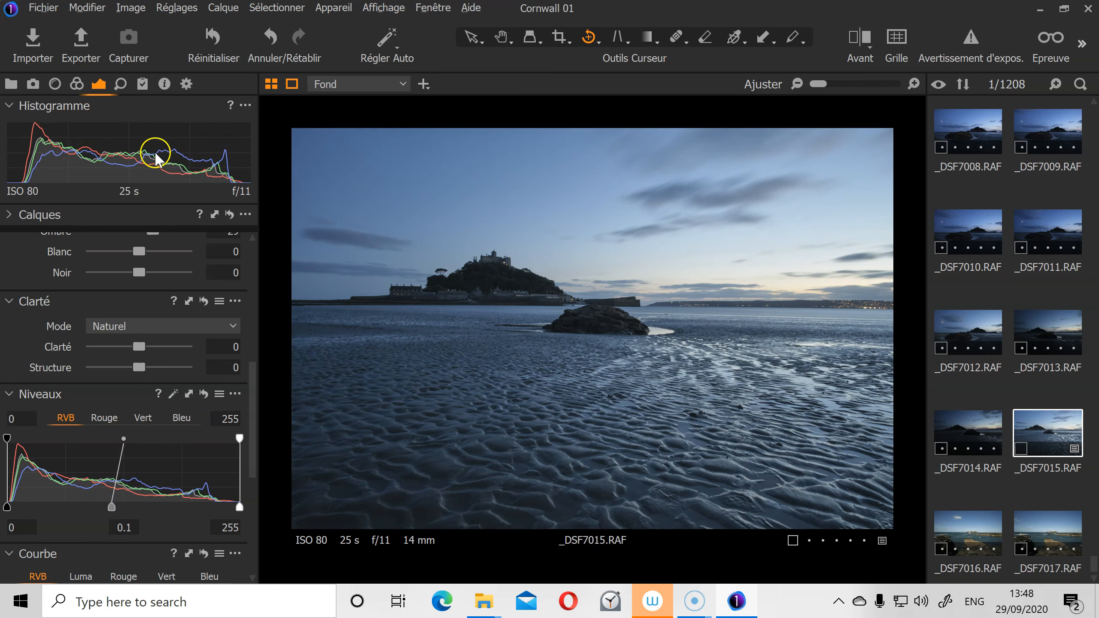
Step: Shape a gentle RGB S-curve with an anchored midpoint, shadows lowered to about 67/59 and highlights raised to about 188/198 (input/output)
scroll(130, 491, down, 5)
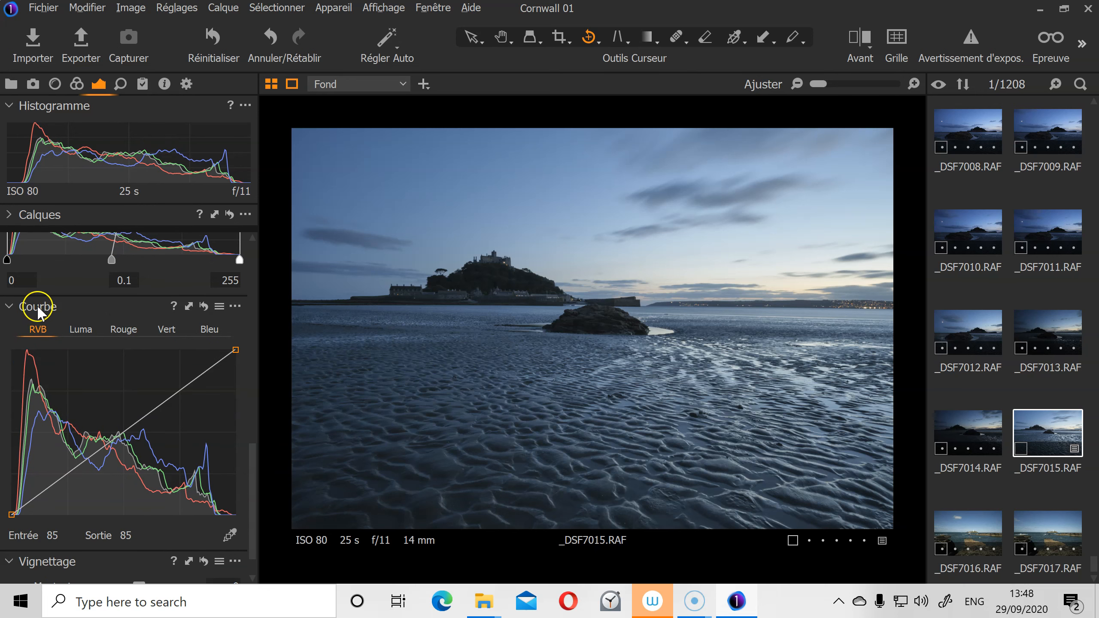
click(90, 332)
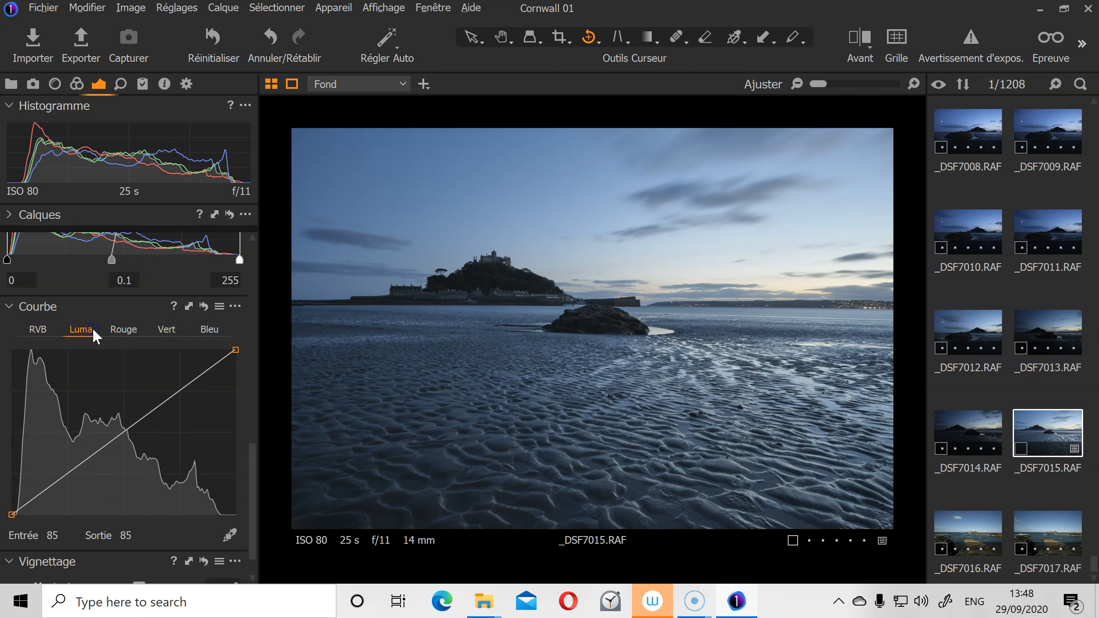
click(43, 341)
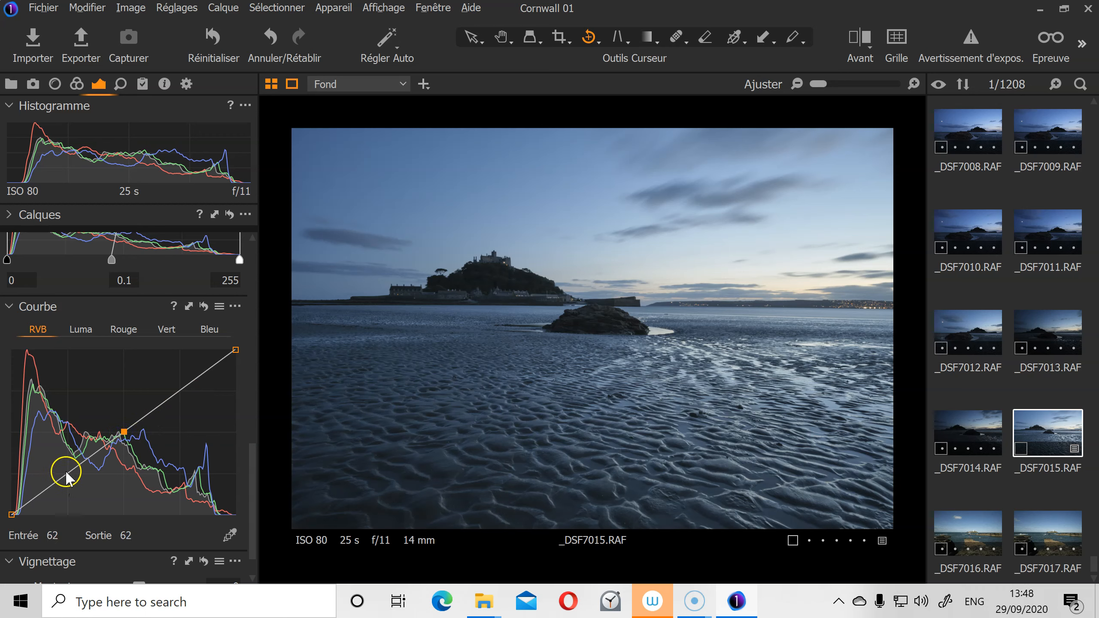
drag(66, 472, 70, 478)
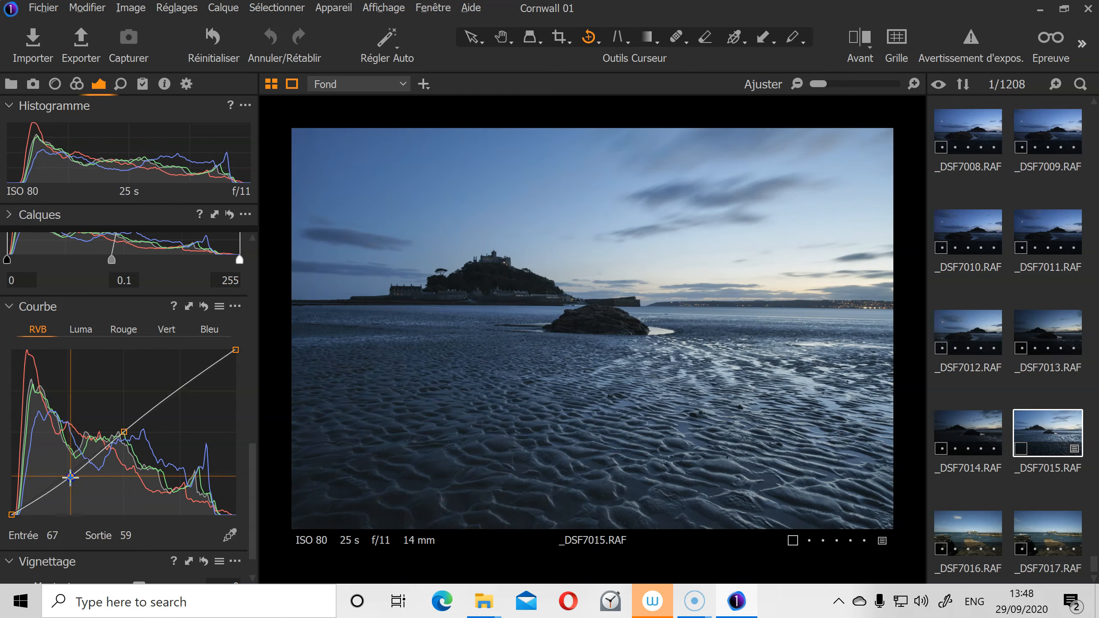
drag(70, 477, 70, 476)
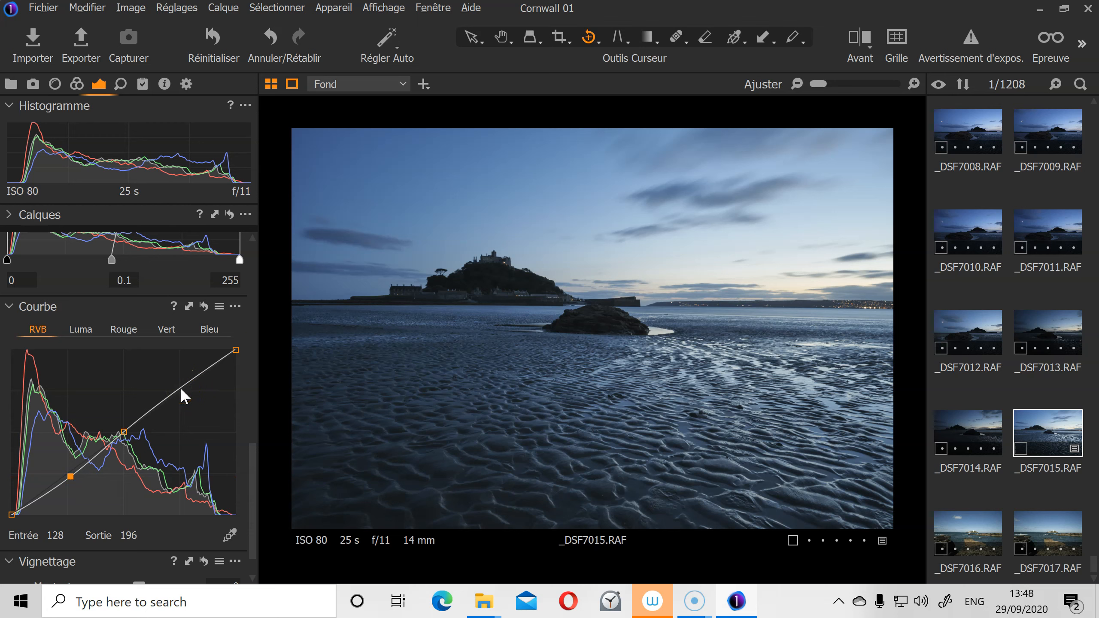
drag(179, 389, 178, 386)
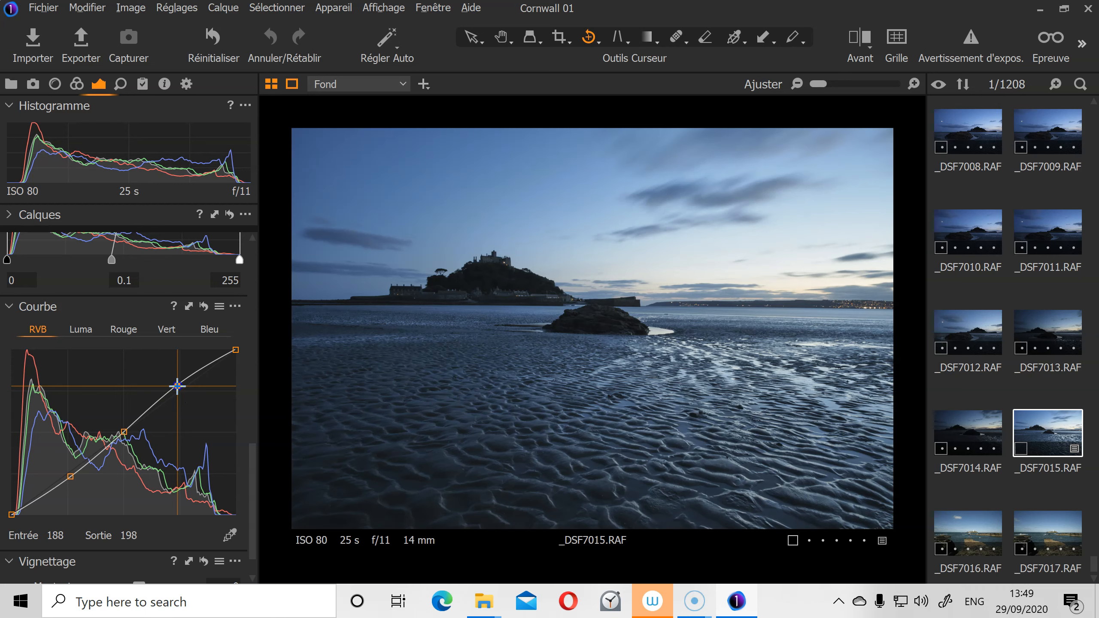
drag(178, 386, 177, 385)
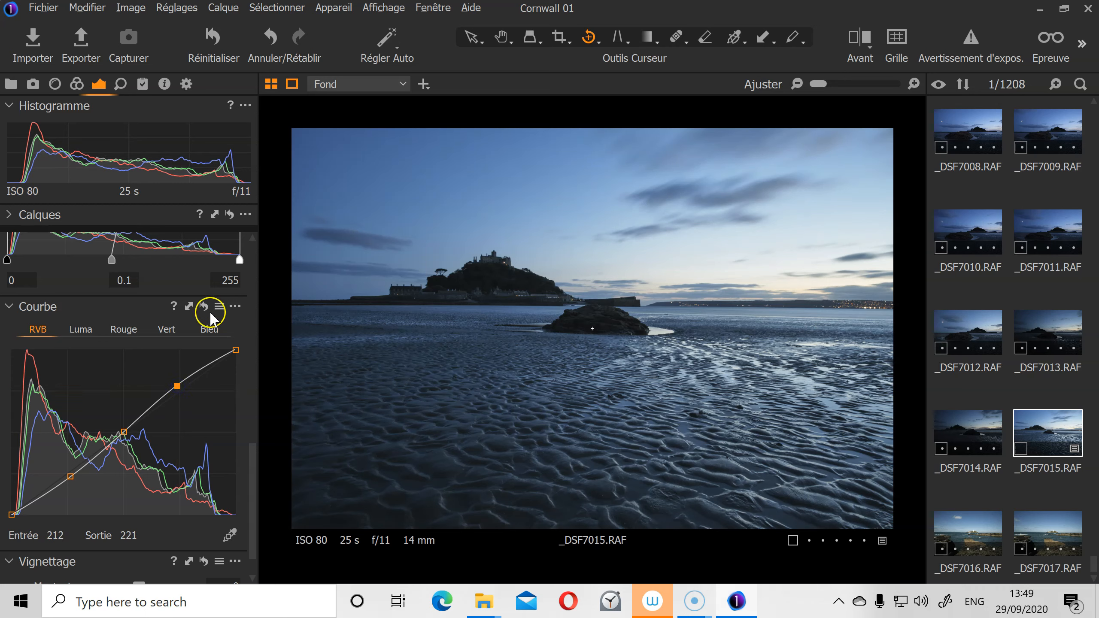
Step: Compare the photo with and without the curve adjustment
alt+click(206, 305)
alt+click(205, 305)
alt+click(206, 305)
alt+click(205, 305)
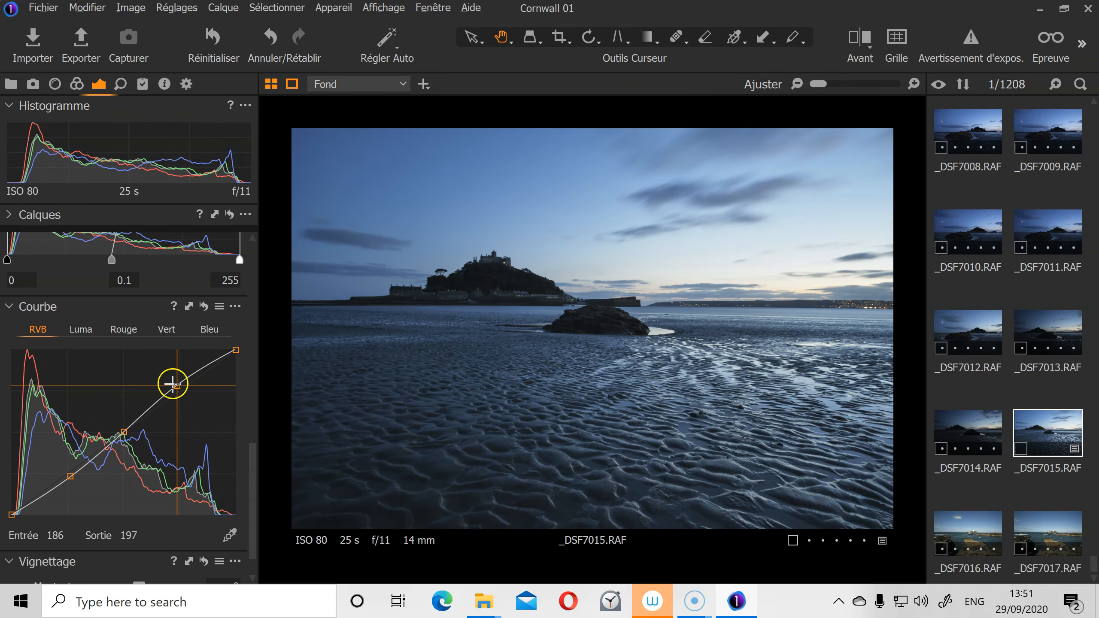
Step: Warm the white balance by setting Kelvin to 7632
scroll(169, 384, up, 10)
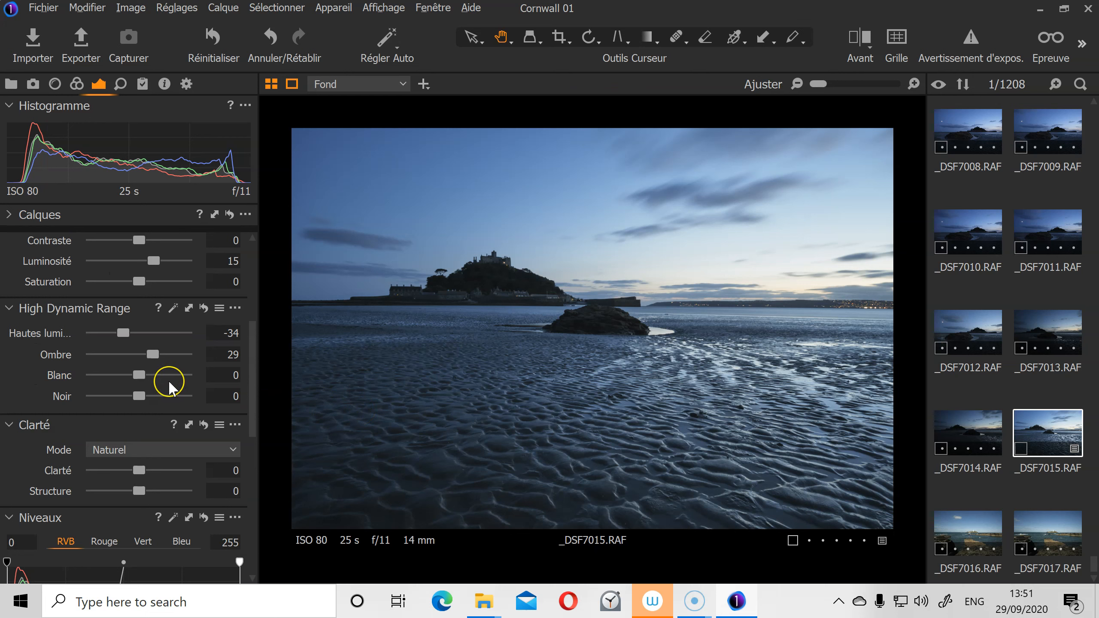
click(176, 385)
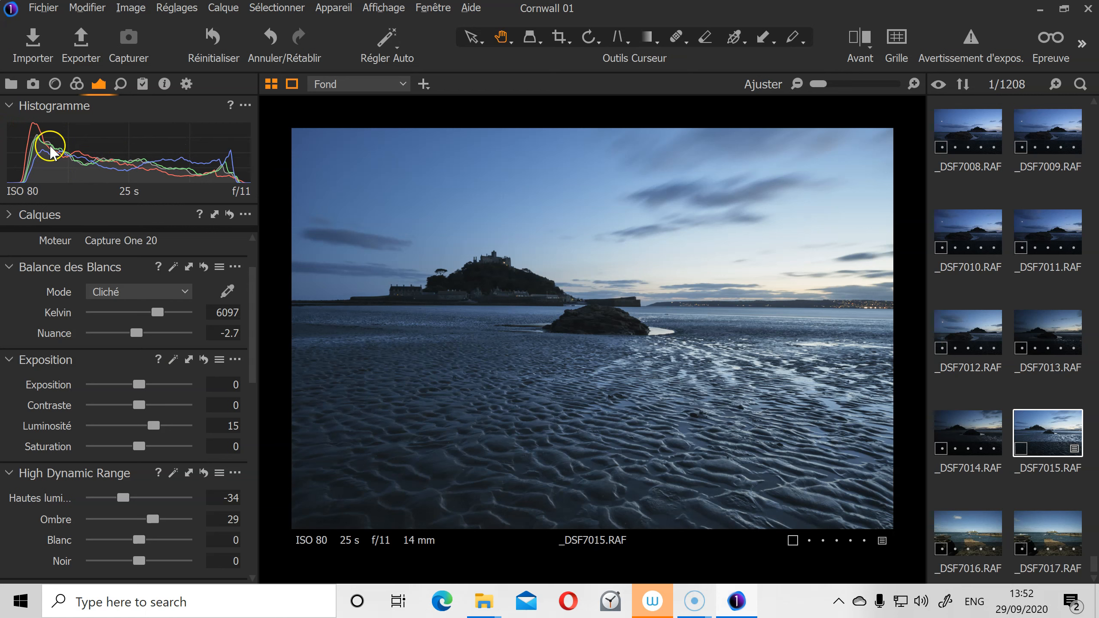
drag(155, 312, 167, 309)
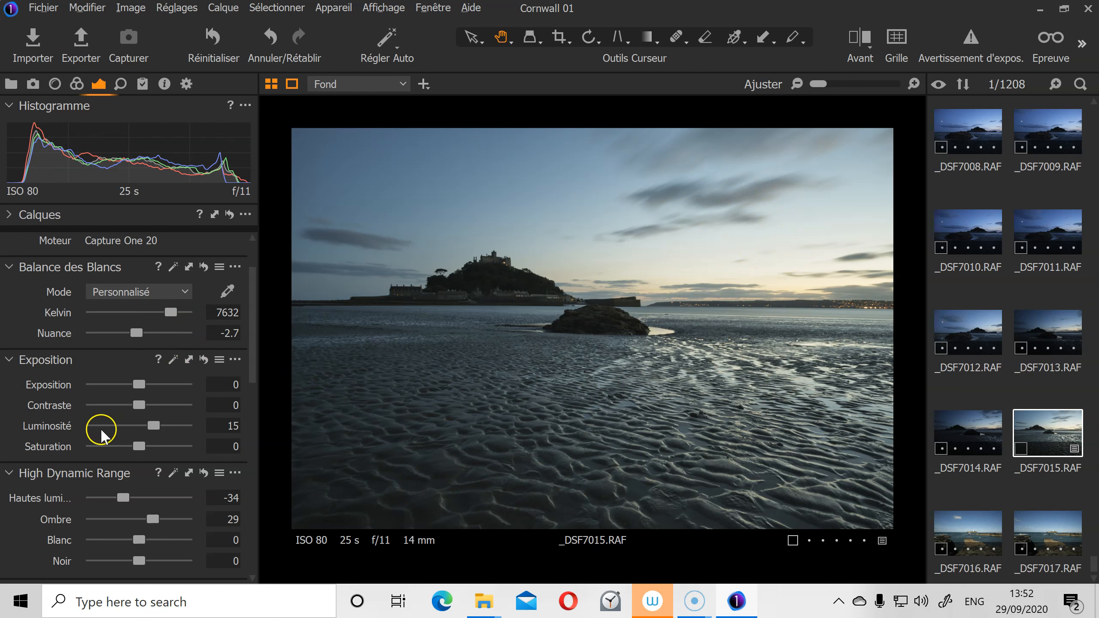
Step: Lower the High Dynamic Range highlights to -81 and raise the Exposition saturation to 20
scroll(107, 431, down, 1)
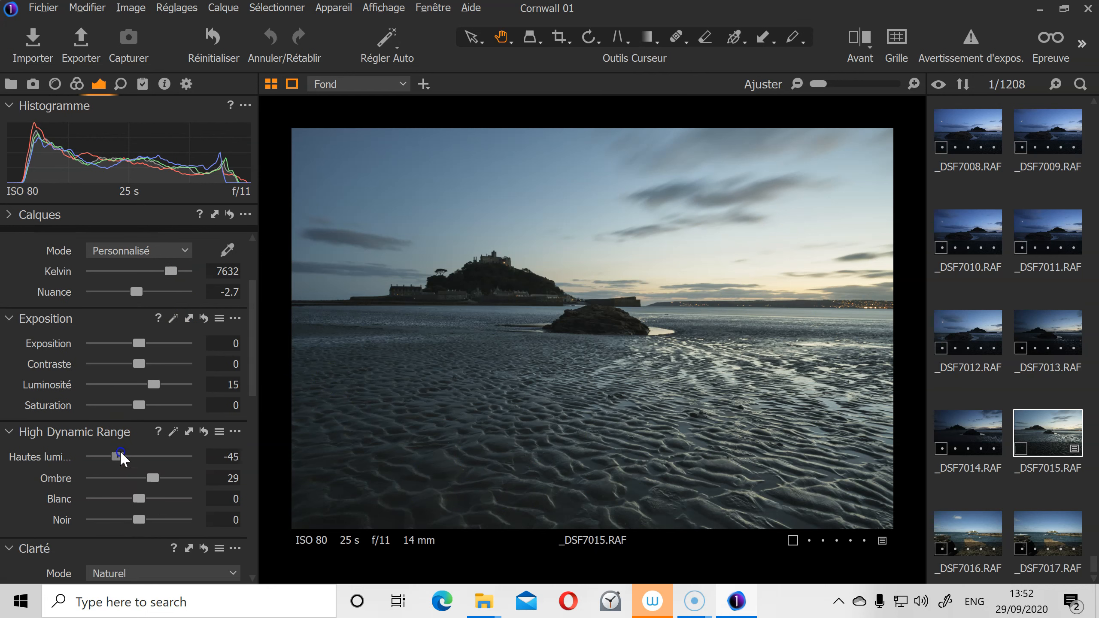
drag(125, 456, 103, 456)
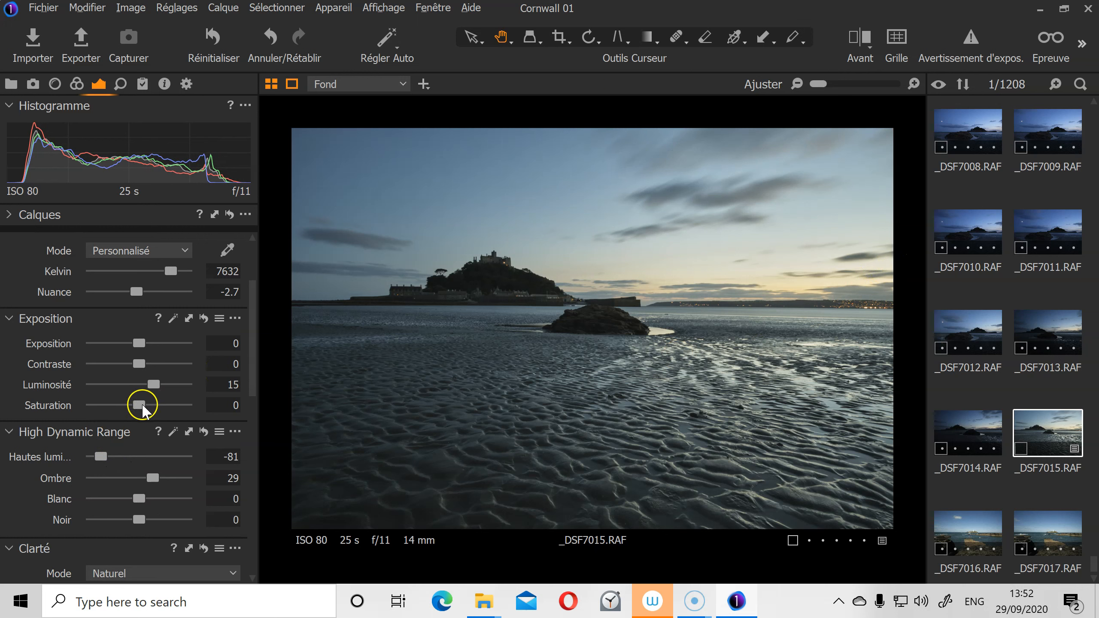
drag(140, 406, 150, 405)
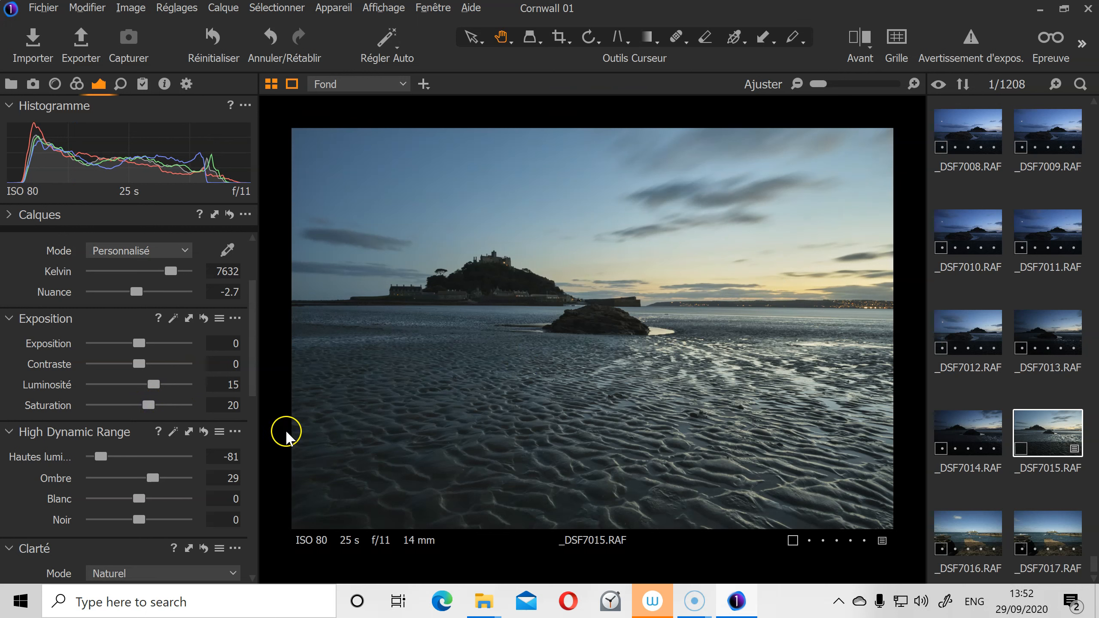
Step: Try stronger magenta tints, settle the white balance Nuance at 5.1, and compare the photo before and after the edits
click(137, 291)
drag(138, 292, 160, 292)
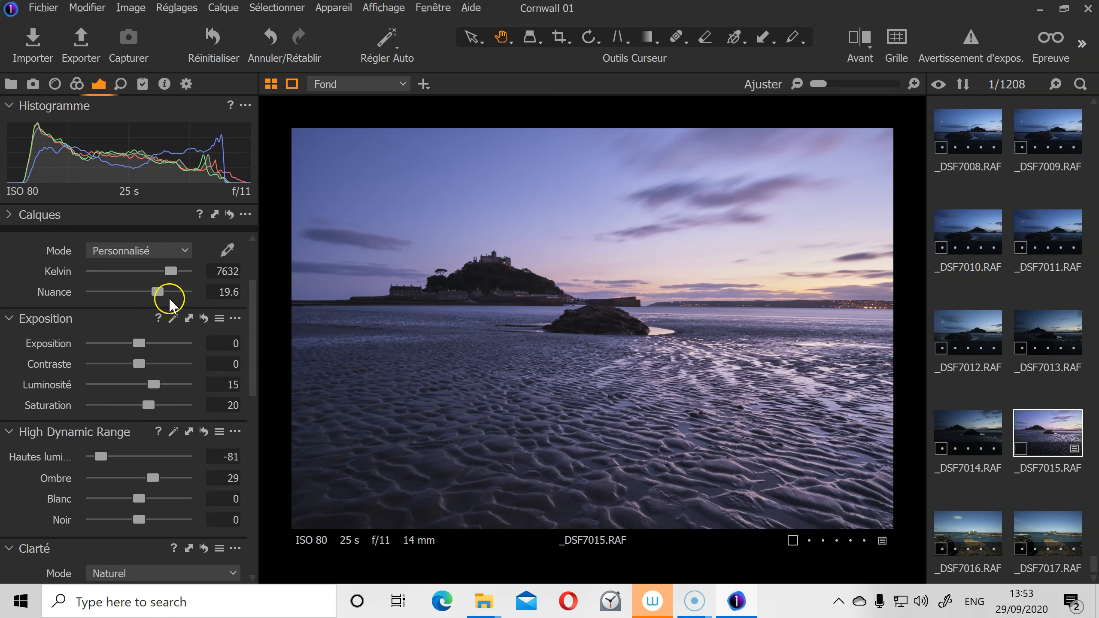
mouse_move(158, 293)
mouse_down()
mouse_move(140, 292)
mouse_move(168, 293)
mouse_up()
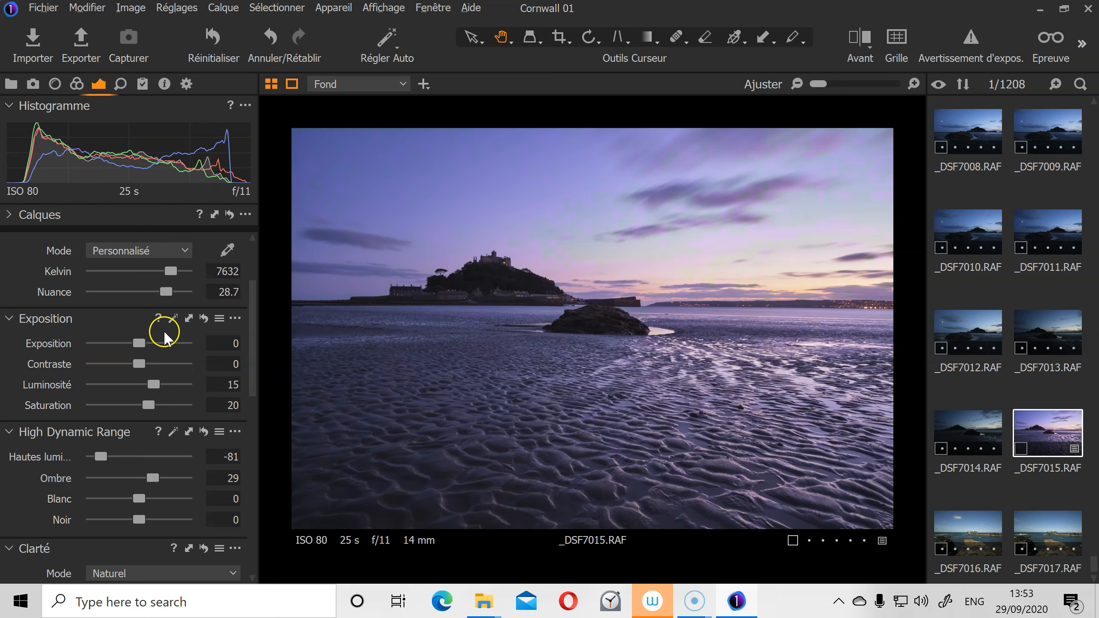
drag(166, 293, 143, 293)
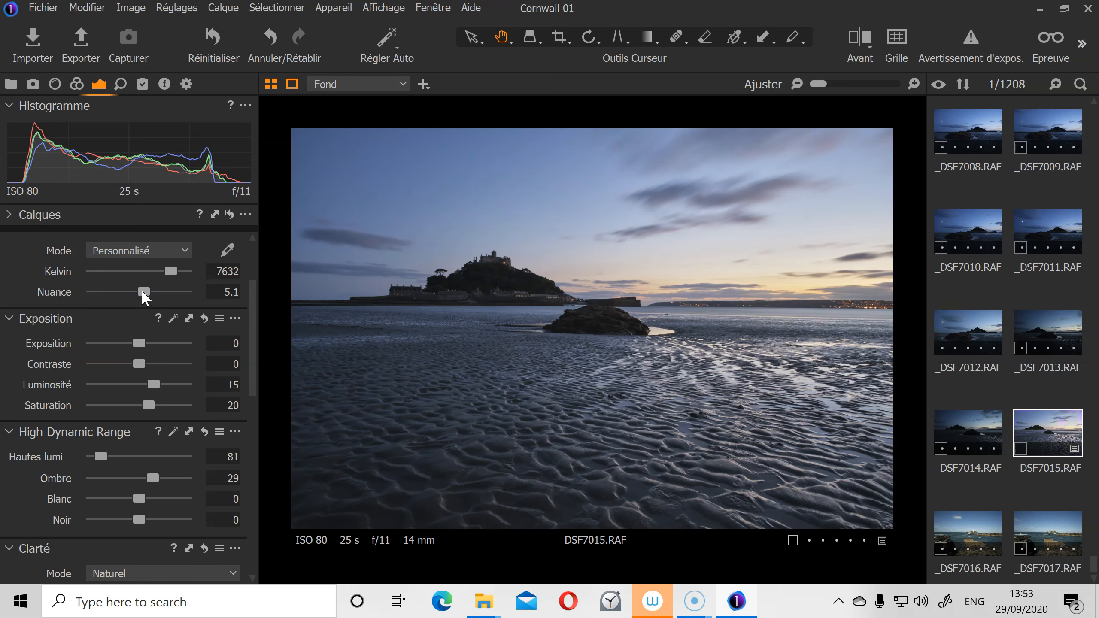
key(y)
key(y)
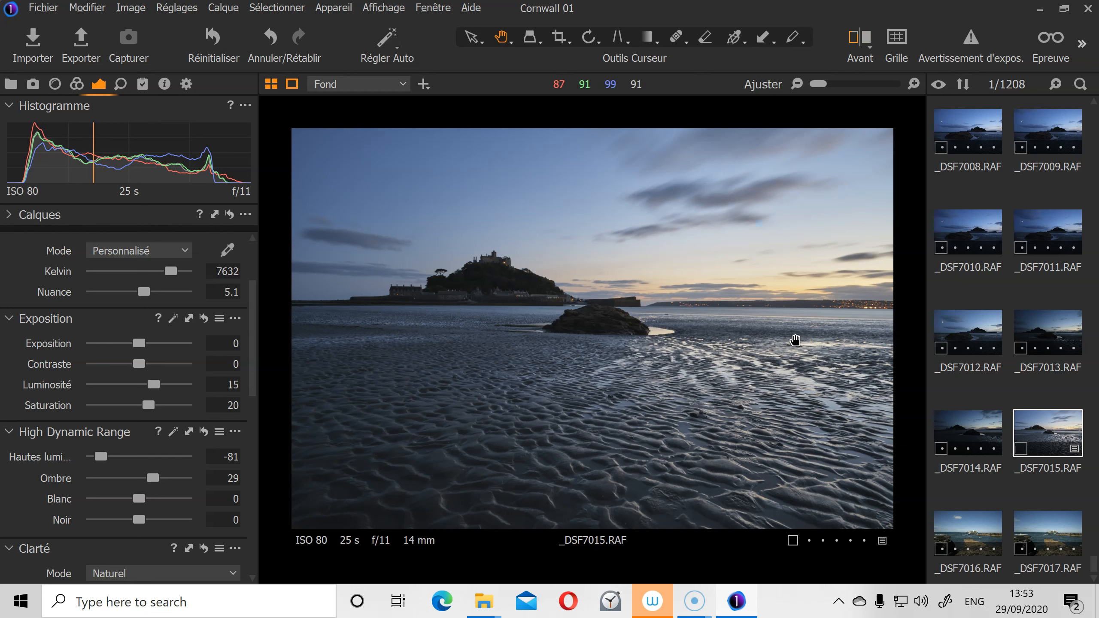
Step: Set the Clarté Structure to 57 and check the composition against the grid overlay, hiding it again
scroll(176, 498, down, 5)
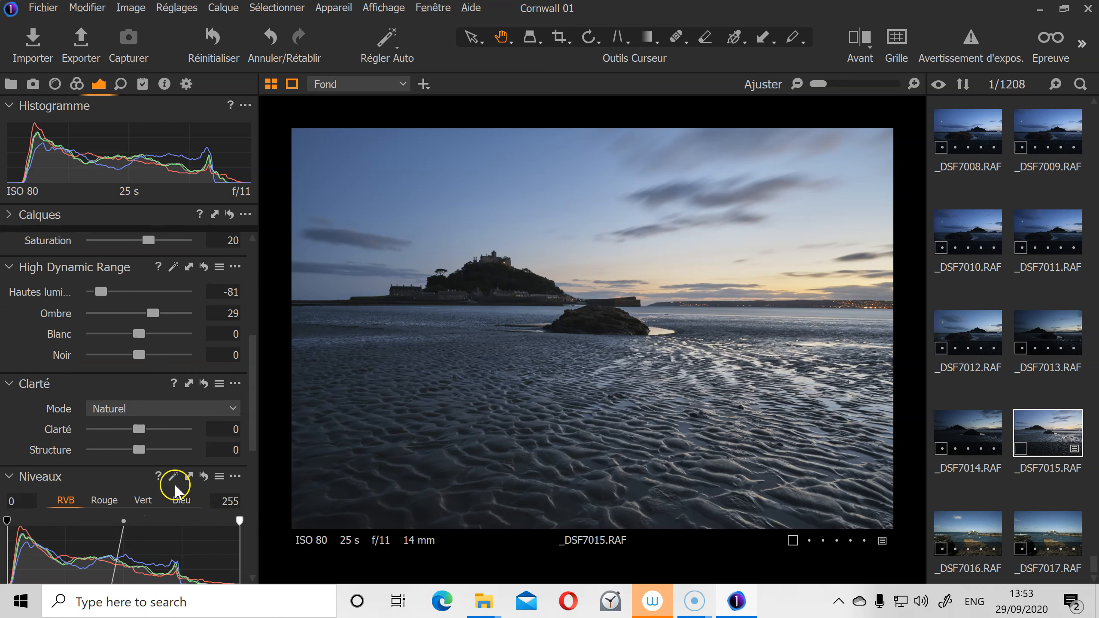
drag(138, 367, 163, 366)
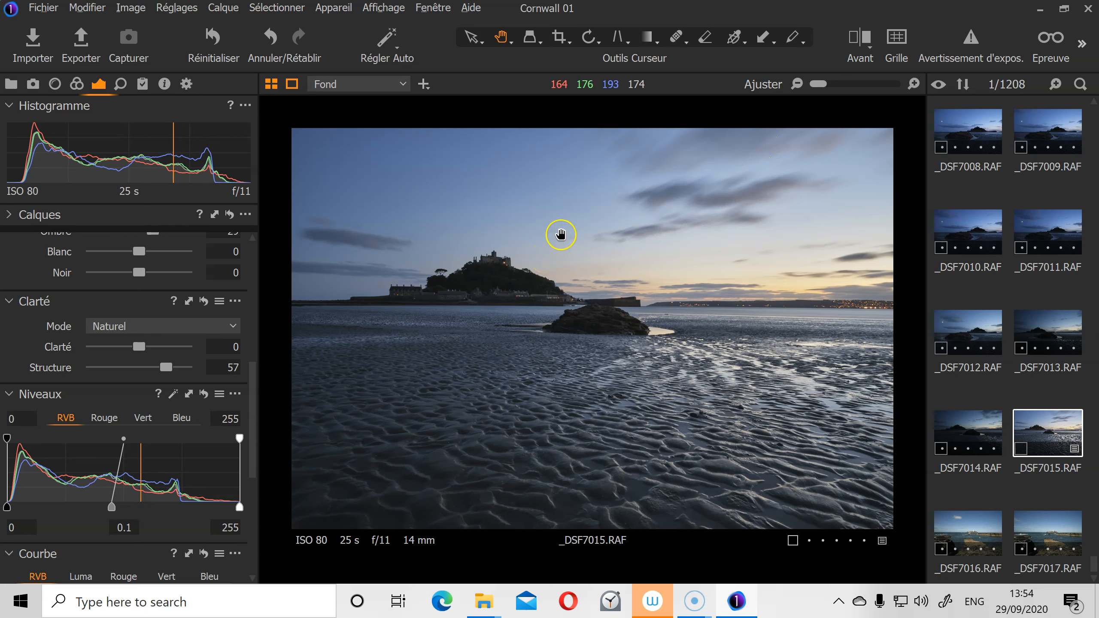
click(896, 37)
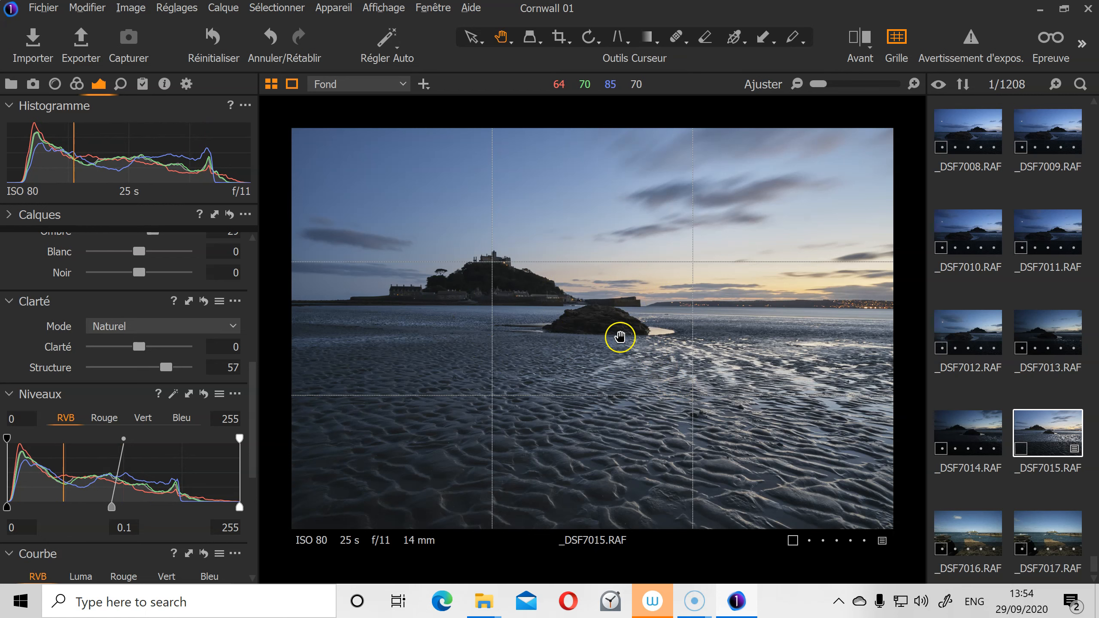
click(895, 39)
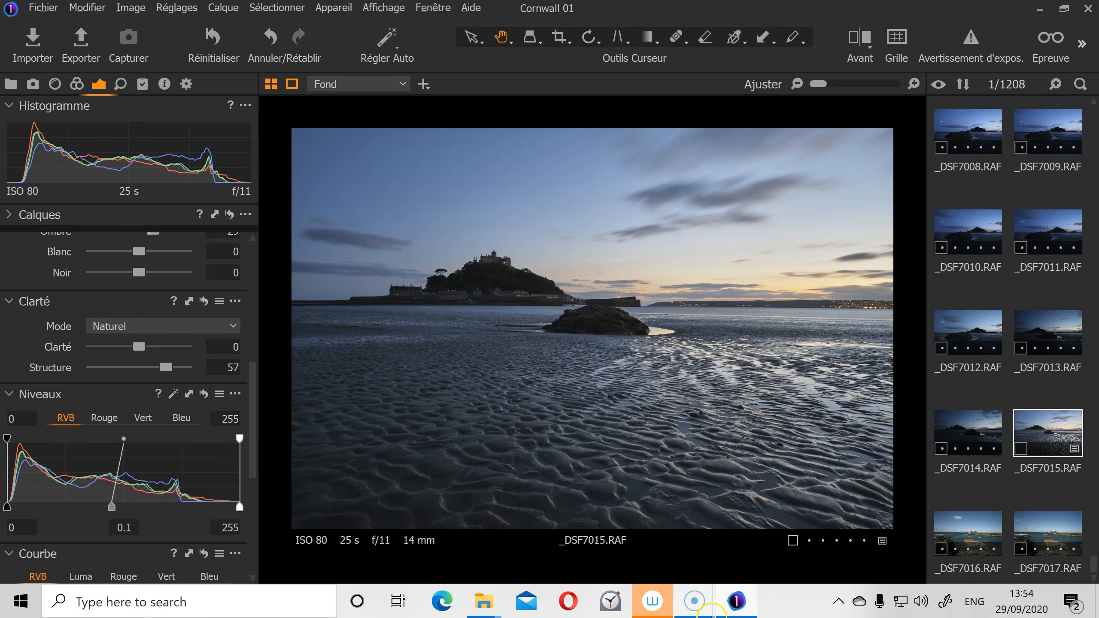
Step: Show the rock in the focus preview and raise the Netteté sharpening amount (Montant) to 218
click(315, 302)
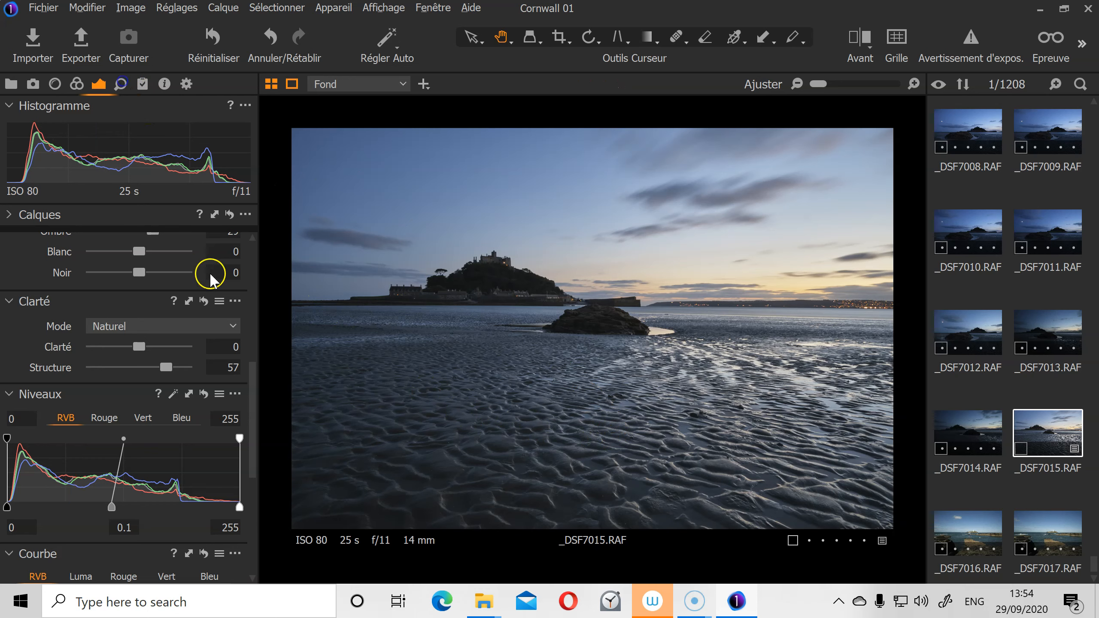
click(121, 83)
drag(142, 403, 256, 493)
drag(159, 440, 179, 397)
click(107, 513)
drag(110, 515, 117, 510)
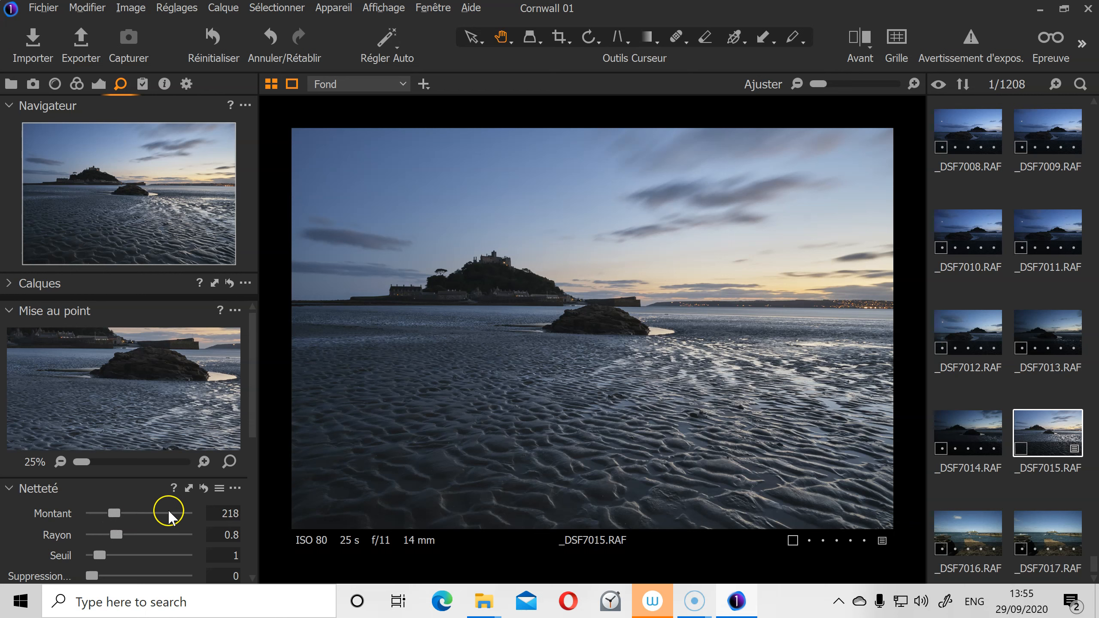
Step: Inspect the castle in the focus preview and review the whole photo in a full-screen slideshow
drag(130, 366, 158, 425)
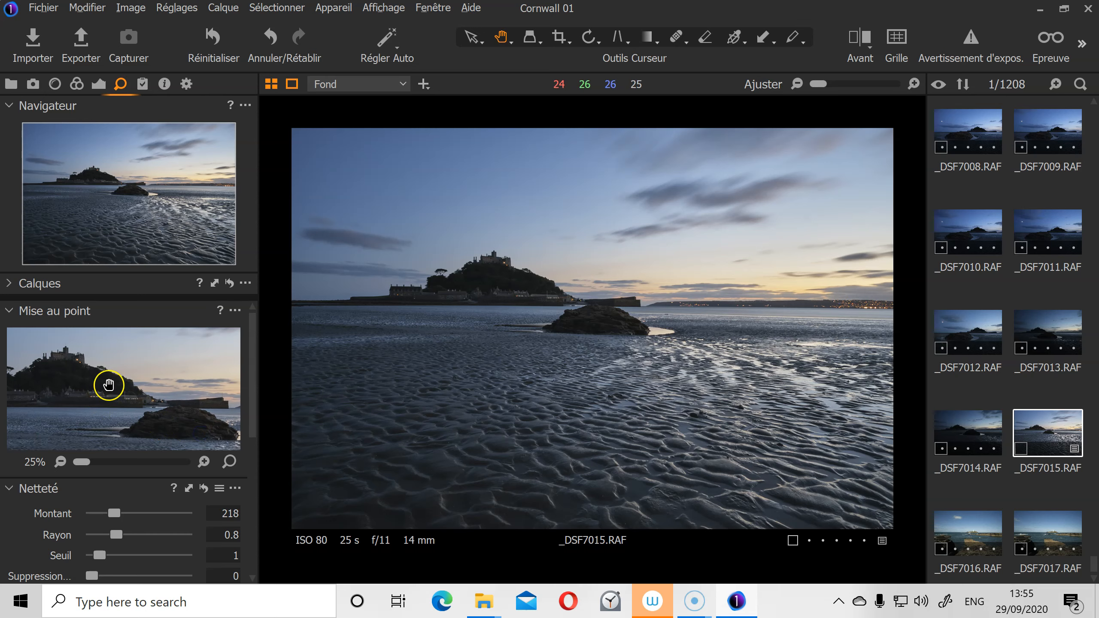
click(383, 8)
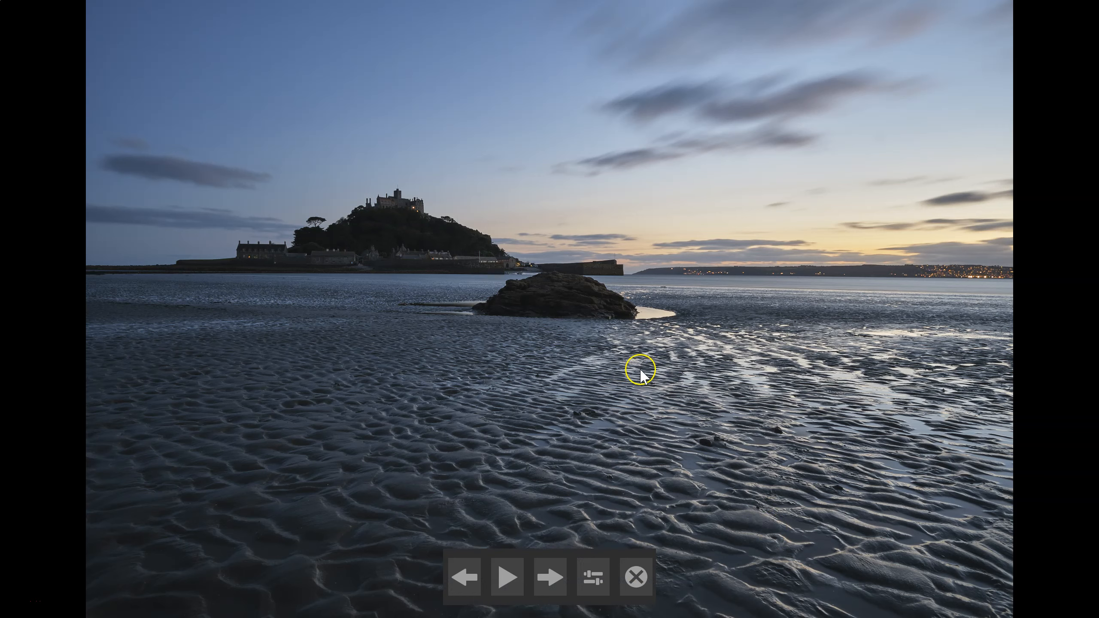
click(635, 578)
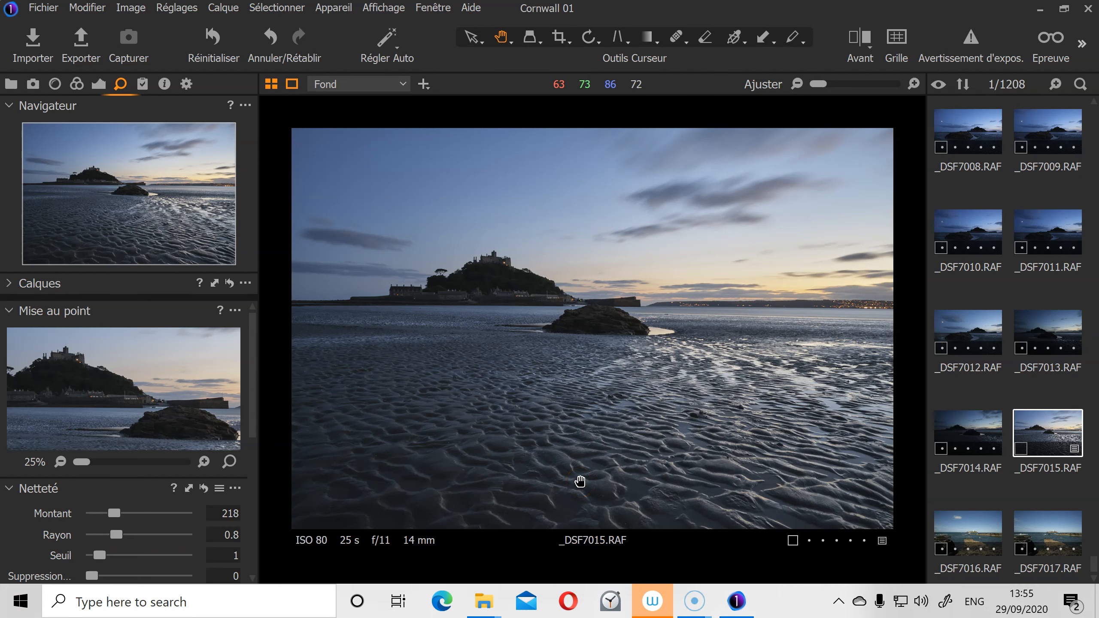
Step: Draw a wide elliptical radial gradient mask centred on the rippled sand below and right of the rock
click(646, 43)
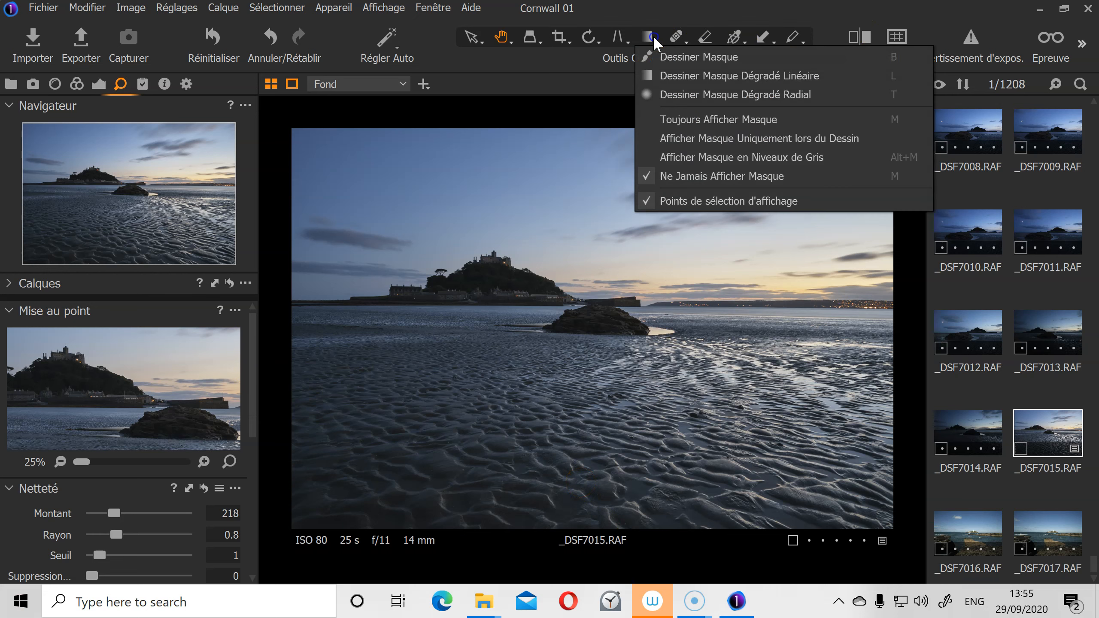
click(670, 95)
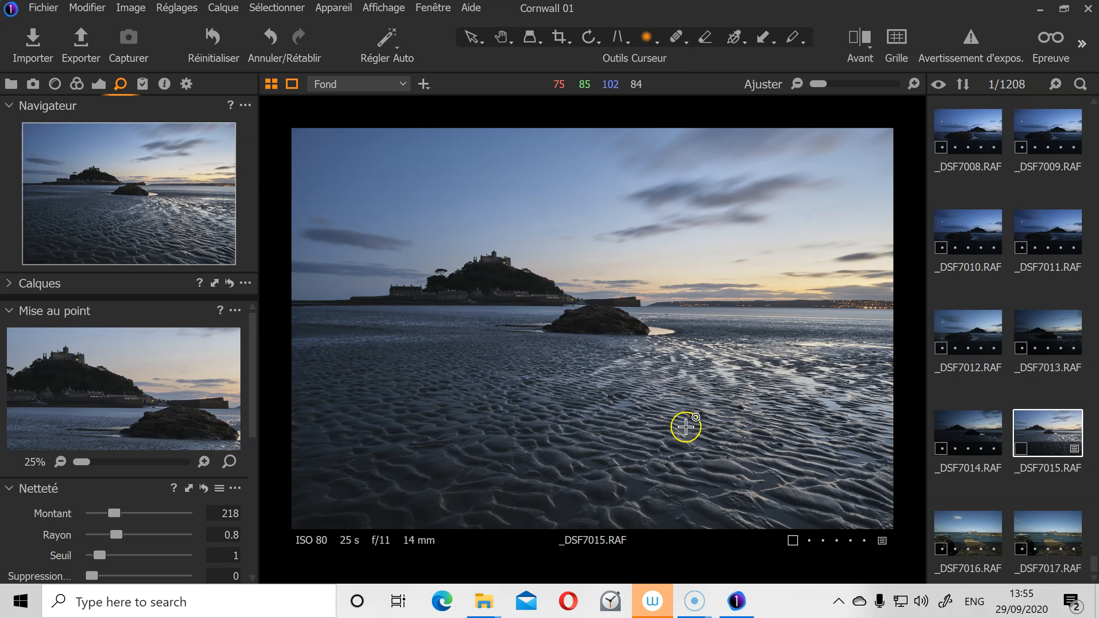
drag(680, 403, 879, 489)
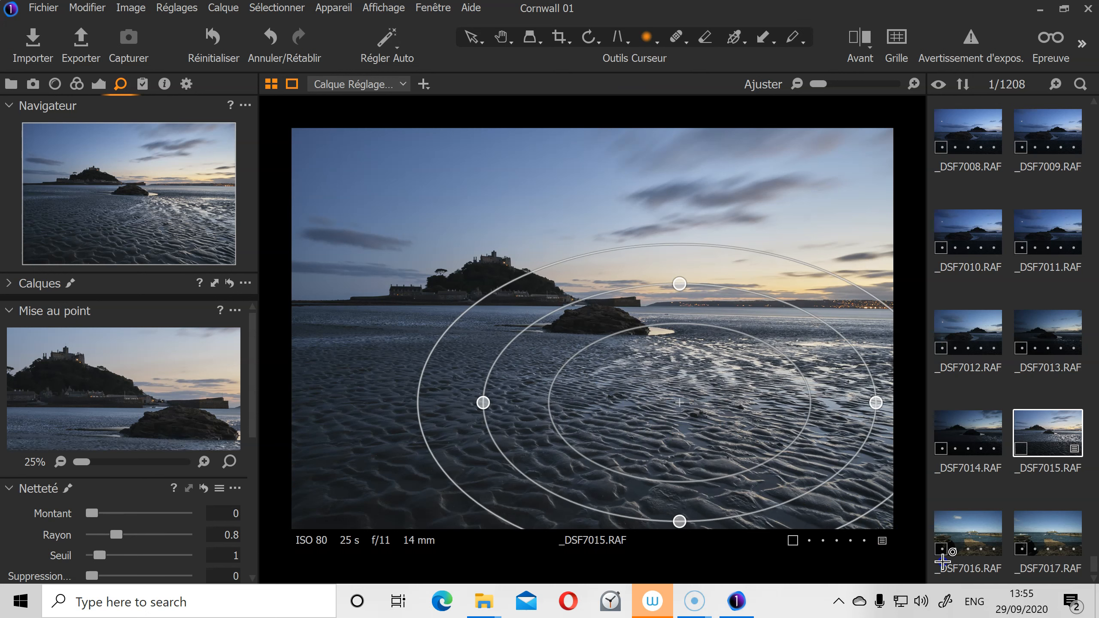
Step: Slightly widen the radial mask and set the Exposition of its adjustment layer to -0.58
mouse_move(557, 390)
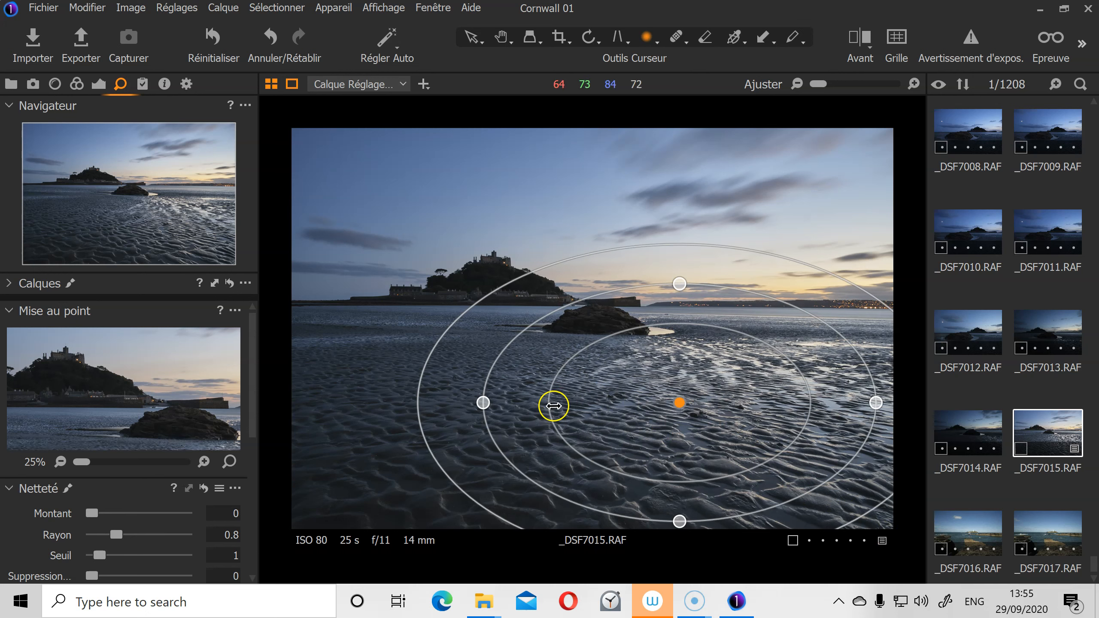
mouse_move(547, 408)
mouse_down()
mouse_move(517, 412)
mouse_move(562, 403)
mouse_move(574, 418)
mouse_move(554, 416)
mouse_up()
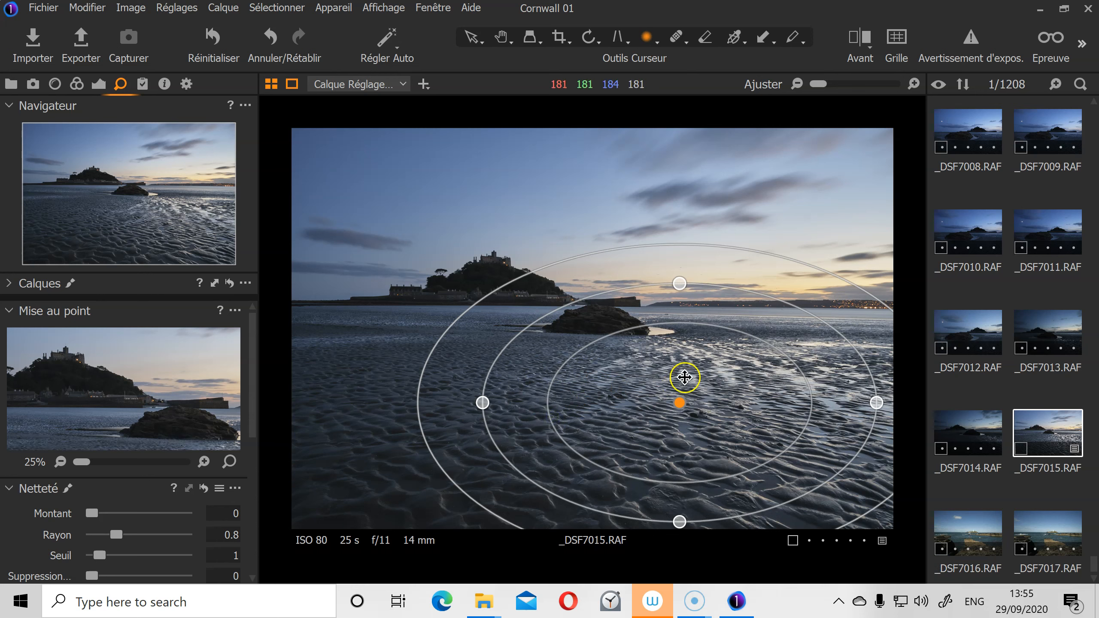
click(10, 285)
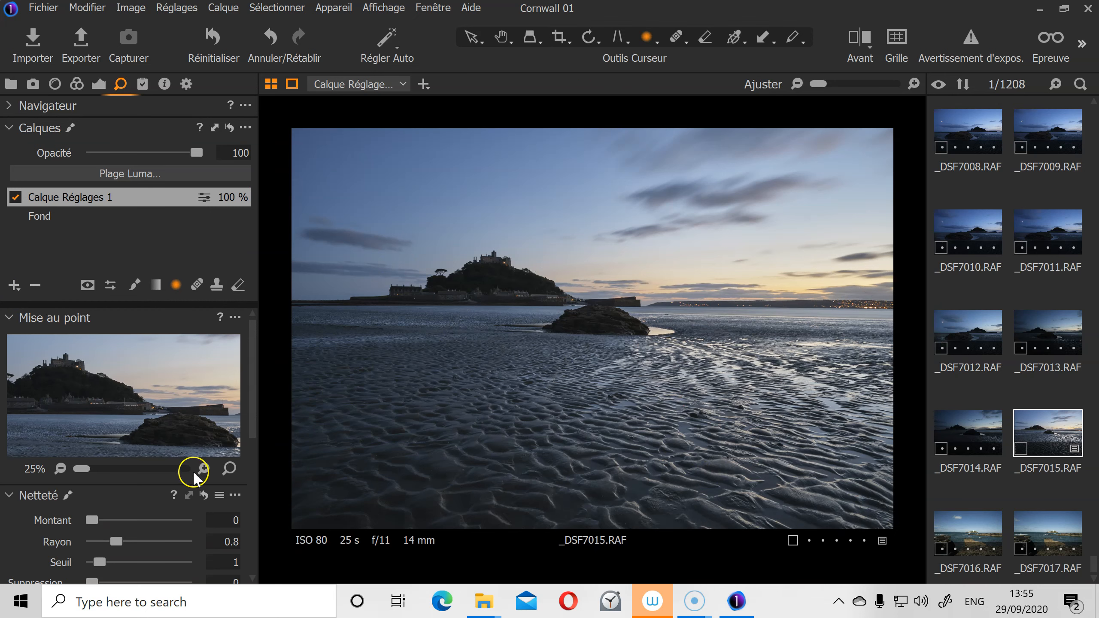
click(99, 84)
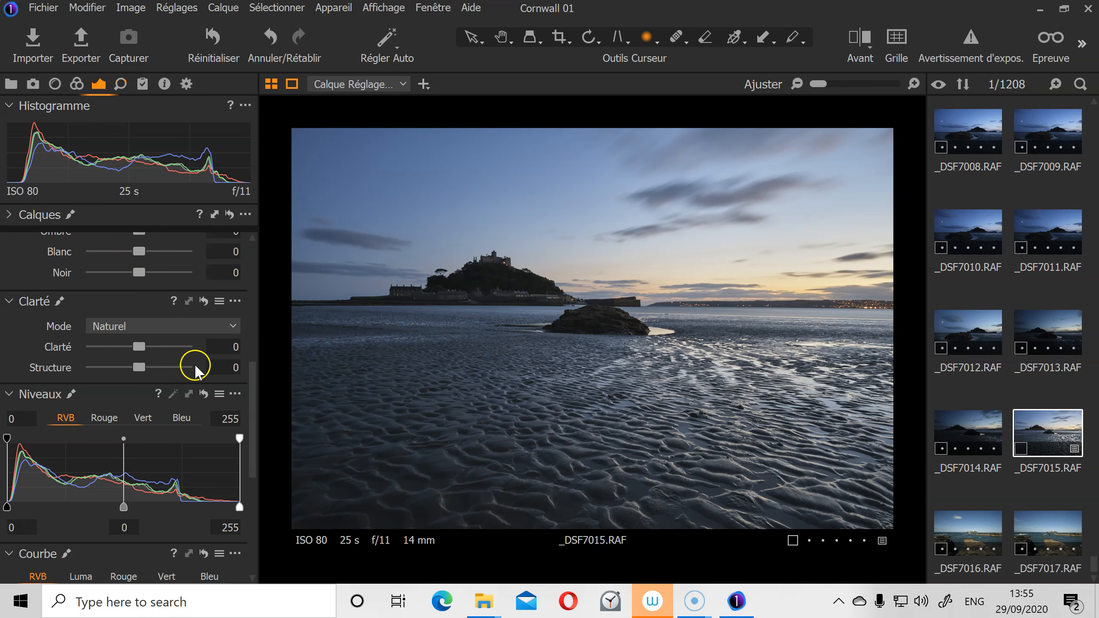
scroll(195, 370, up, 3)
scroll(145, 324, up, 2)
mouse_move(139, 304)
mouse_down()
mouse_move(127, 301)
mouse_move(136, 298)
mouse_up()
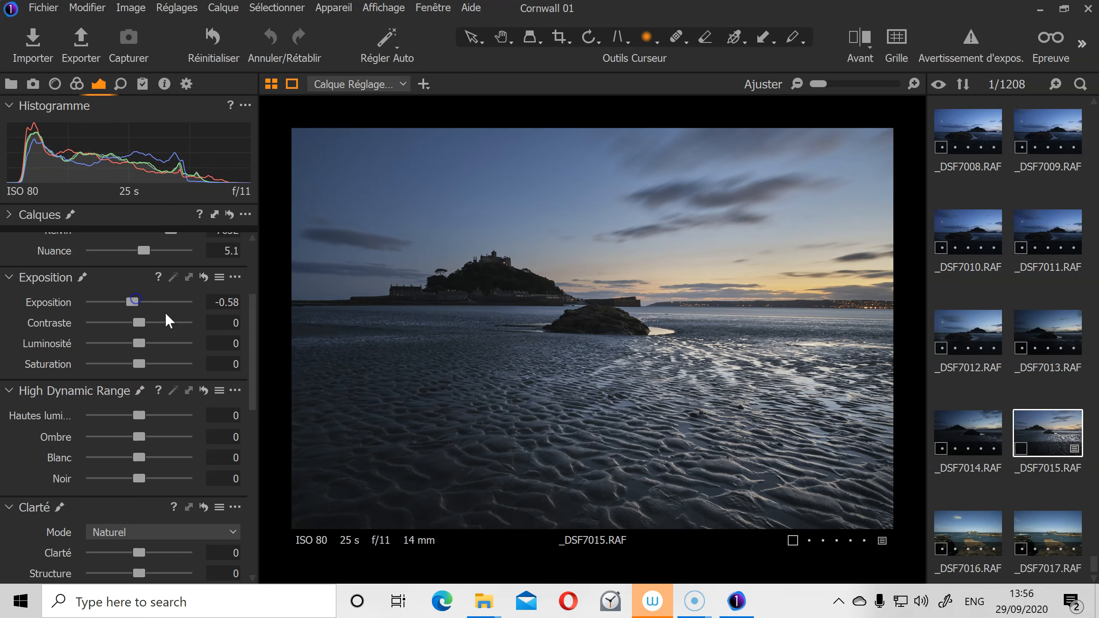
Step: Enlarge the radial mask, tilt it diagonally from the castle towards the lower-right sand and widen its feathered transition
drag(484, 400, 419, 392)
drag(679, 283, 486, 256)
drag(863, 225, 778, 308)
mouse_move(678, 403)
mouse_down()
mouse_move(652, 403)
mouse_move(689, 409)
mouse_up()
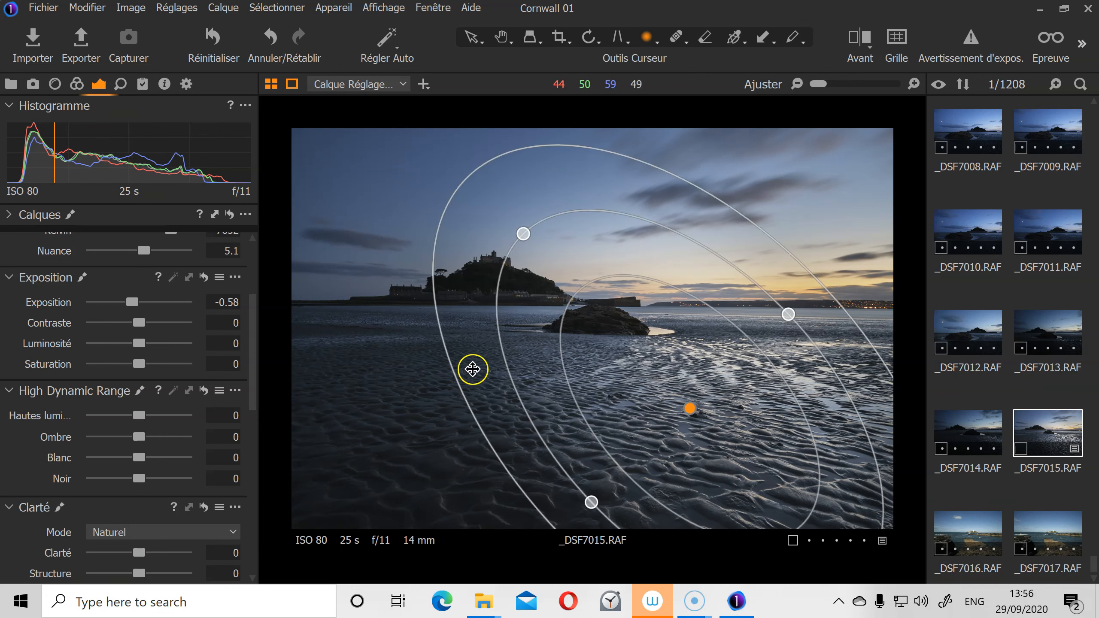
drag(523, 234, 429, 197)
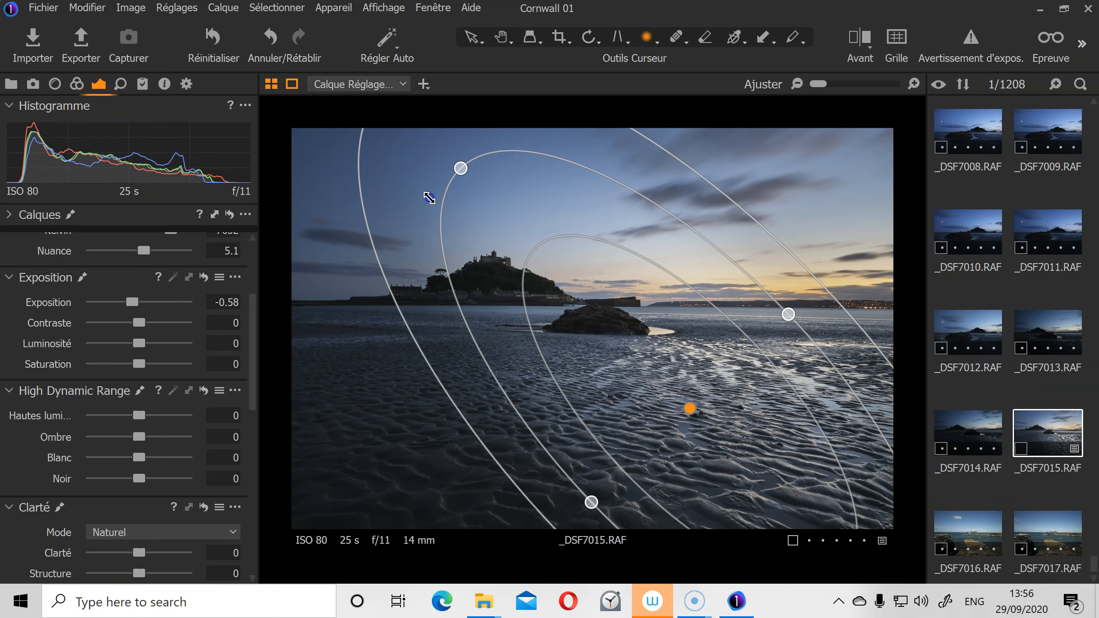
drag(589, 503, 547, 535)
drag(586, 481, 629, 431)
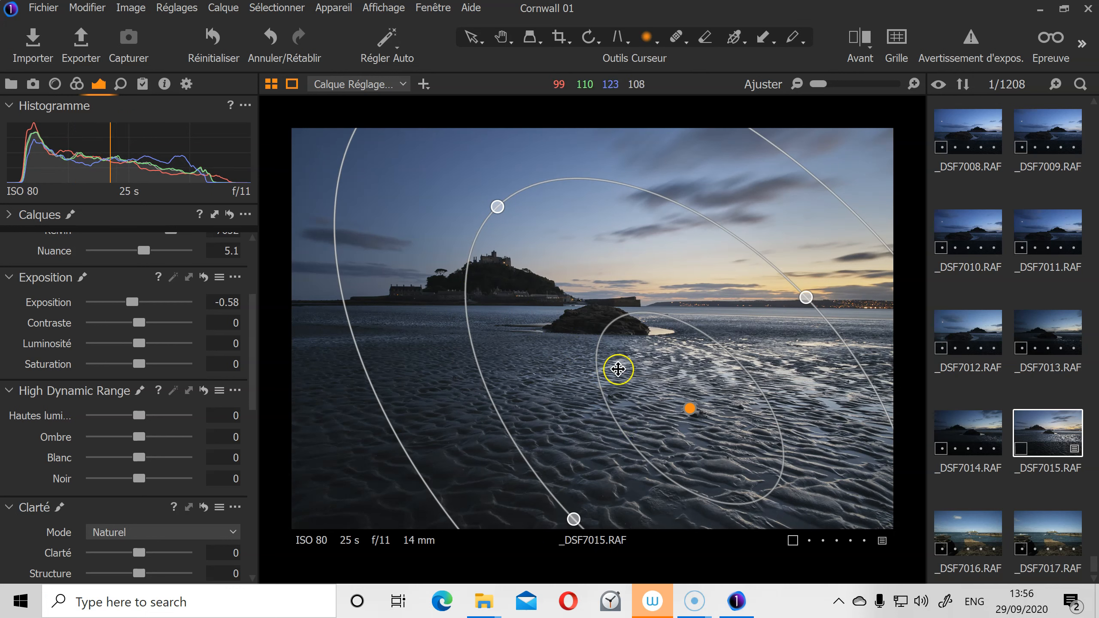
Step: Display the mask overlay and reshape the radial gradient so the castle, rock and shining sand stay outside the darkened area
key(m)
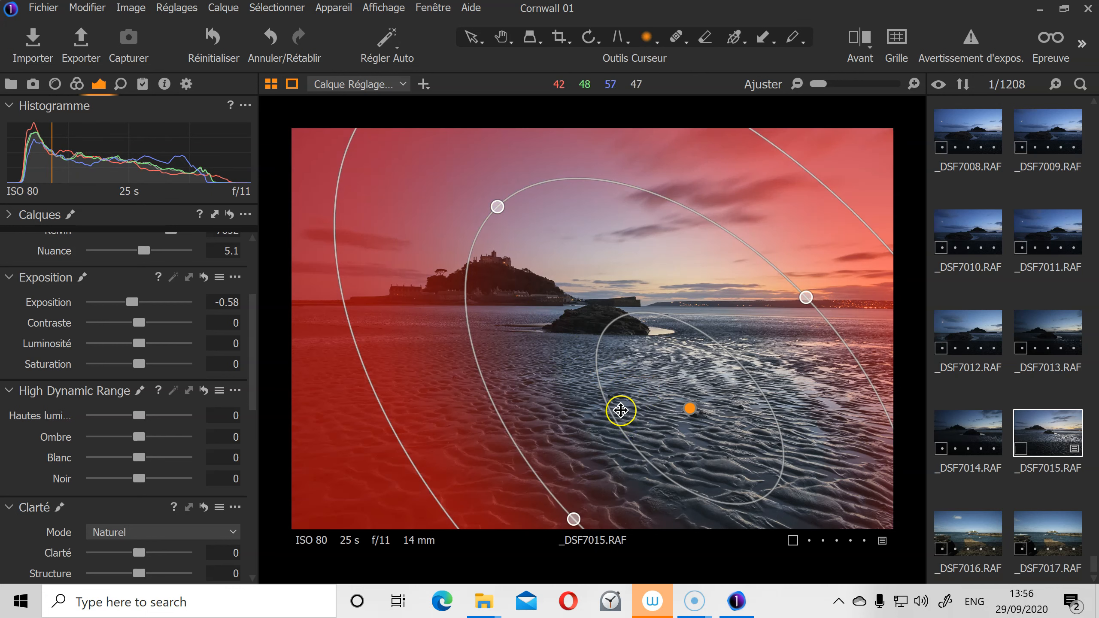
drag(608, 416, 667, 381)
drag(586, 505, 571, 488)
drag(662, 435, 595, 472)
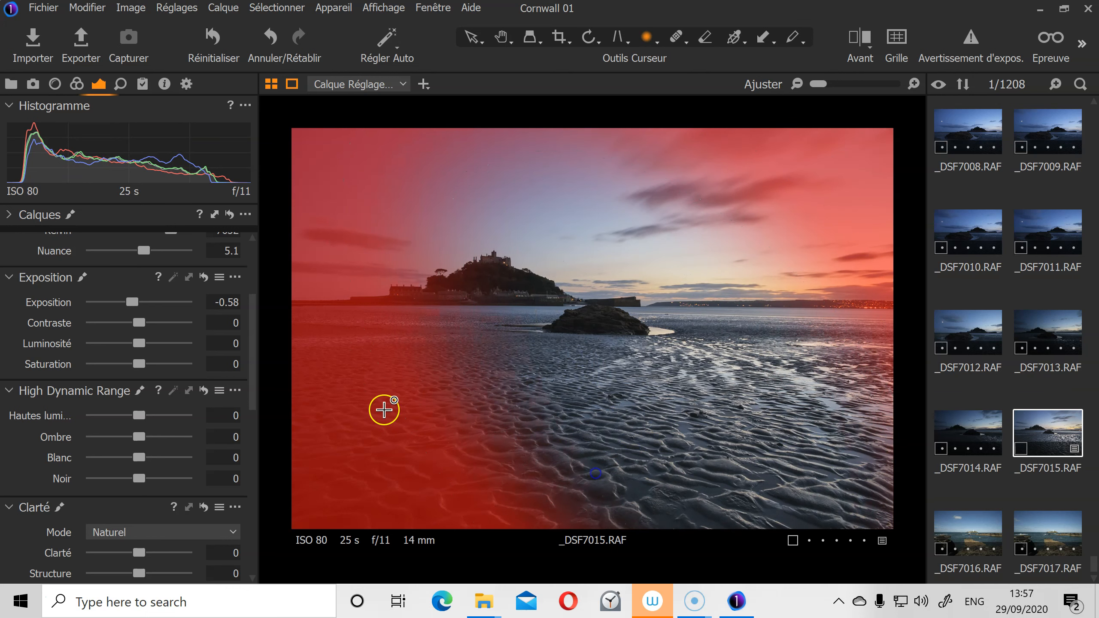
Step: Restrict the layer's mask with a luma range (Plage Luma) of 42 to 212 and a transition of 22 to 232
scroll(112, 358, up, 3)
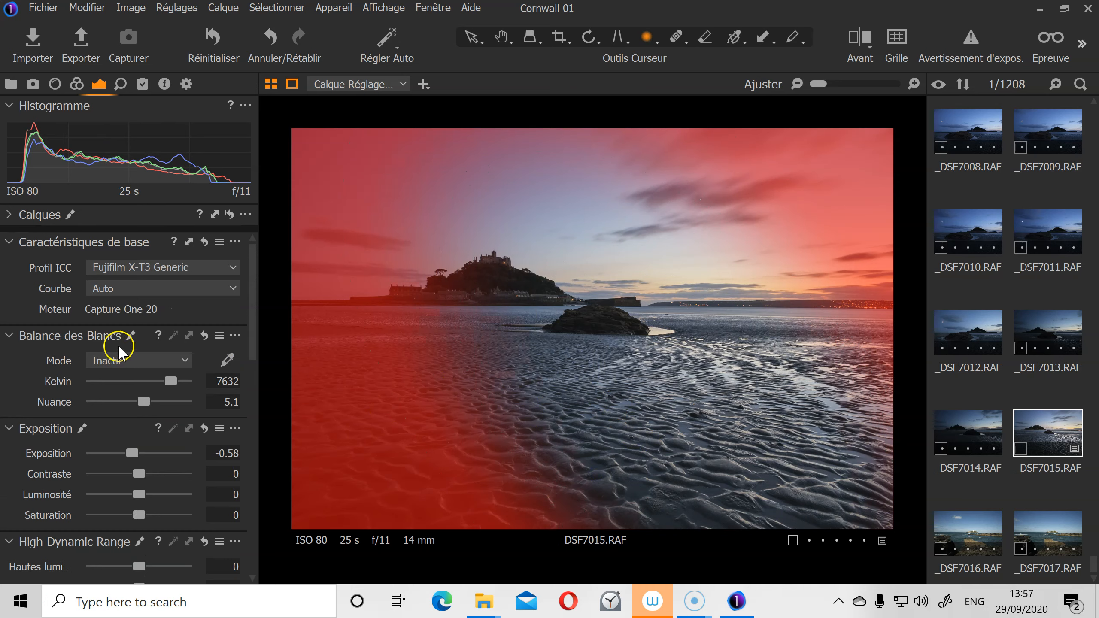
click(6, 220)
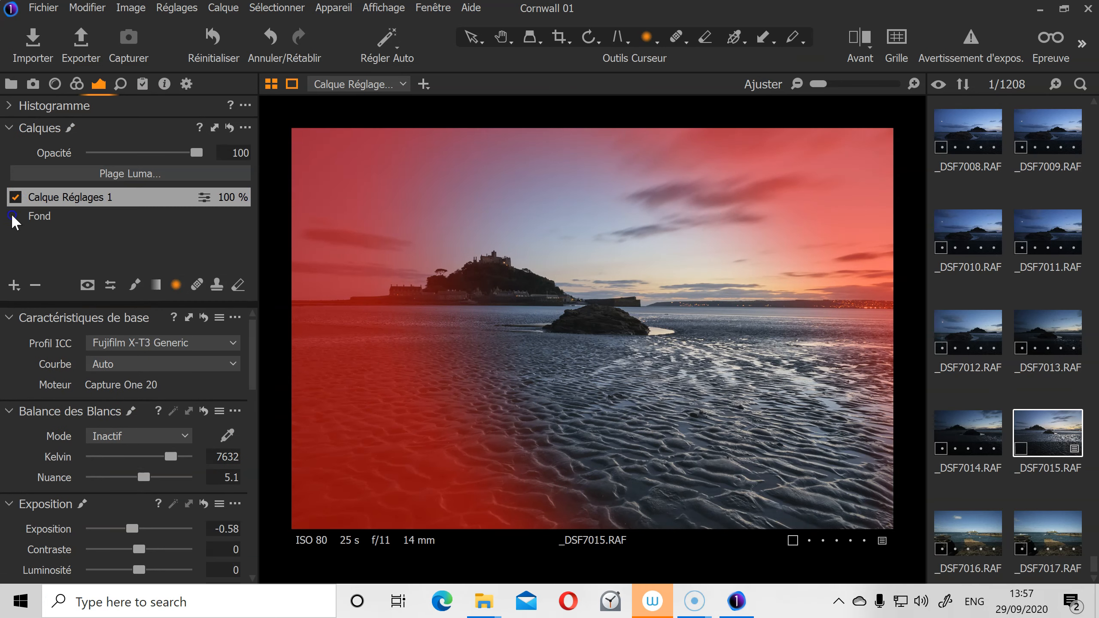
click(137, 172)
drag(691, 315, 712, 318)
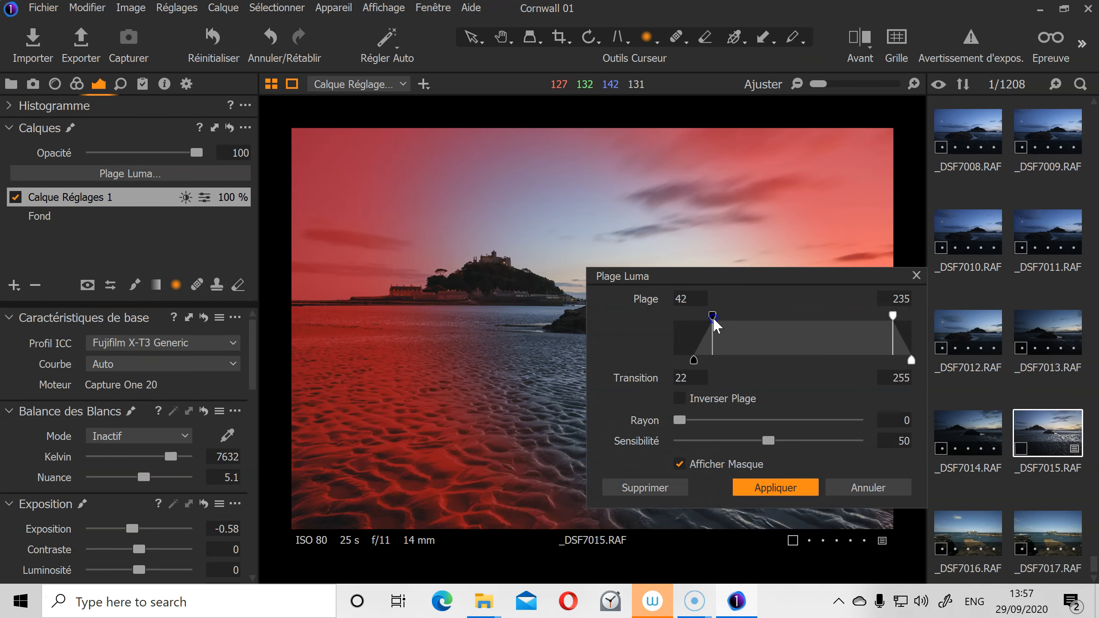
drag(892, 316, 872, 316)
drag(842, 275, 547, 371)
drag(462, 367, 789, 400)
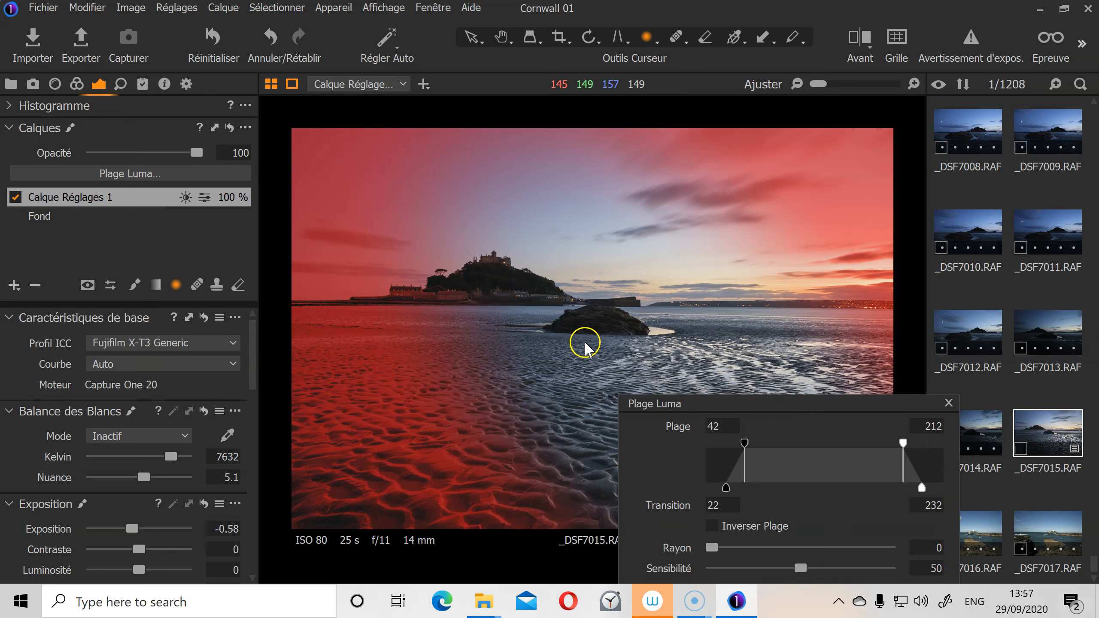
Step: Hide the mask display and refine the luma range to 61–208 with a transition of 0–252
drag(771, 392, 788, 361)
click(687, 470)
drag(738, 406, 756, 402)
drag(915, 443, 968, 448)
mouse_move(897, 403)
mouse_down()
mouse_move(865, 400)
mouse_move(896, 400)
mouse_up()
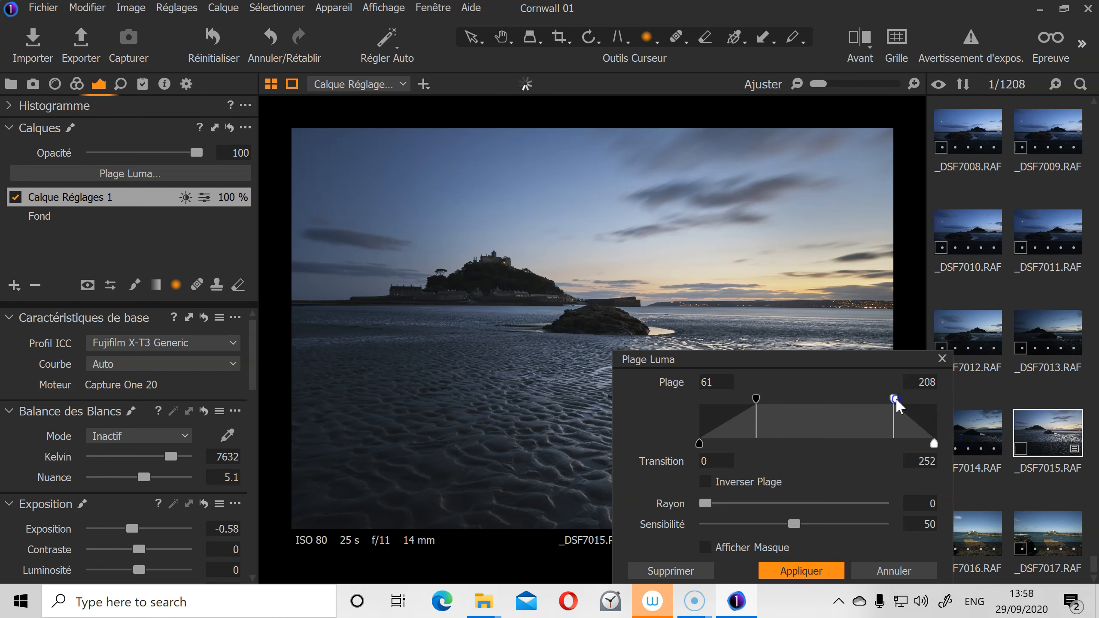
Step: Show the mask to check the luma range against the photo, apply the range and hide the mask overlay
drag(841, 368, 834, 398)
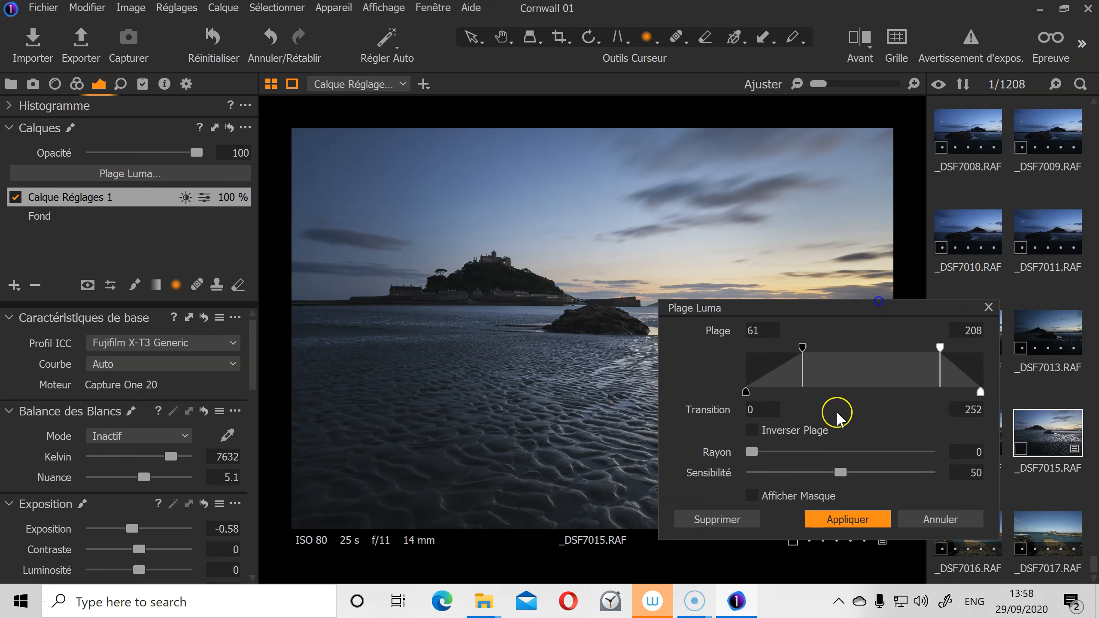
click(751, 497)
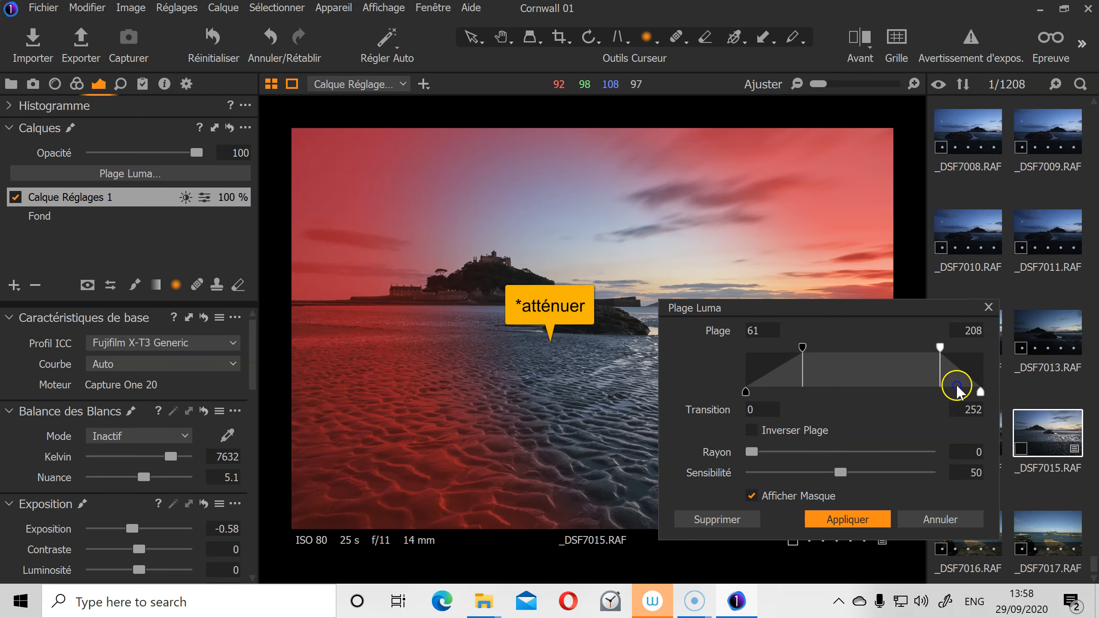
drag(799, 309, 656, 293)
click(788, 331)
click(698, 501)
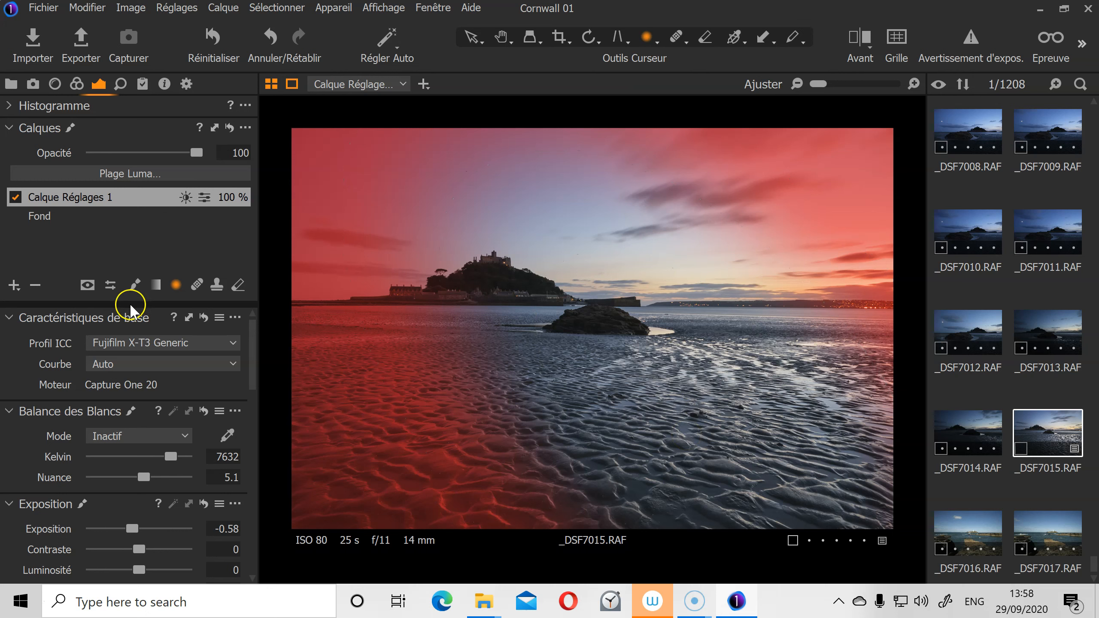
click(544, 320)
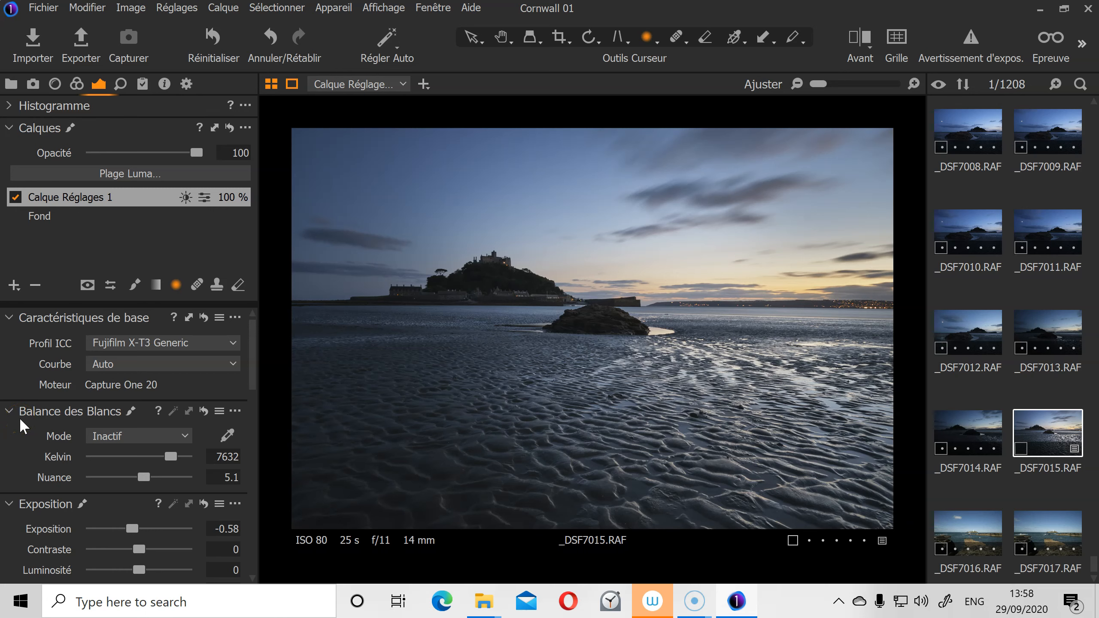
Step: Compare the photo with and without Calque Réglages 1, leaving the layer enabled
click(15, 198)
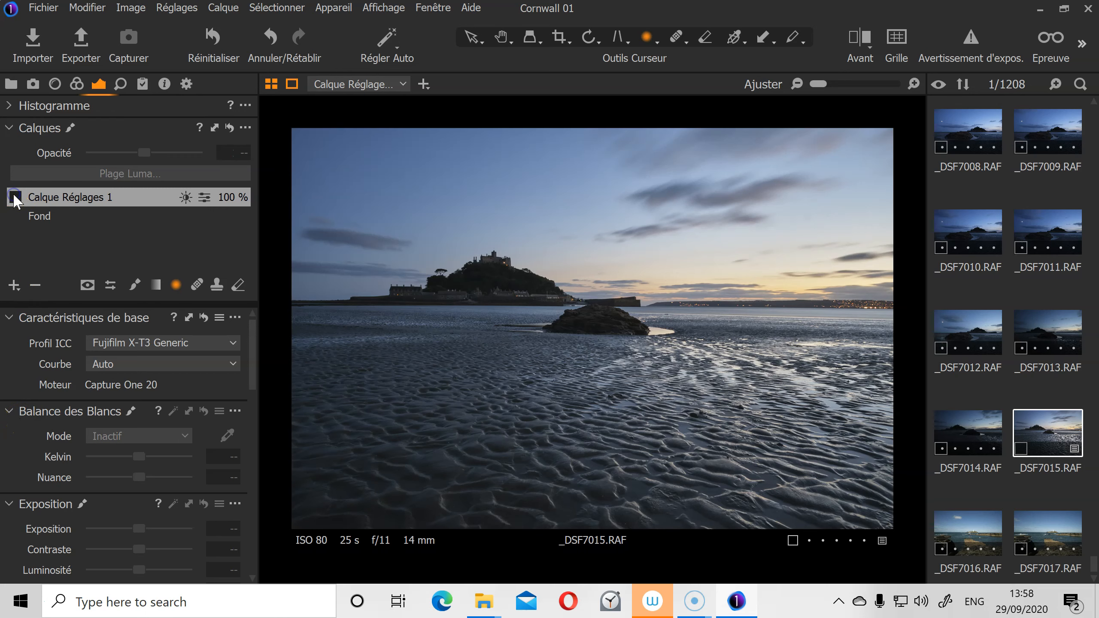
click(15, 197)
click(15, 197)
click(15, 197)
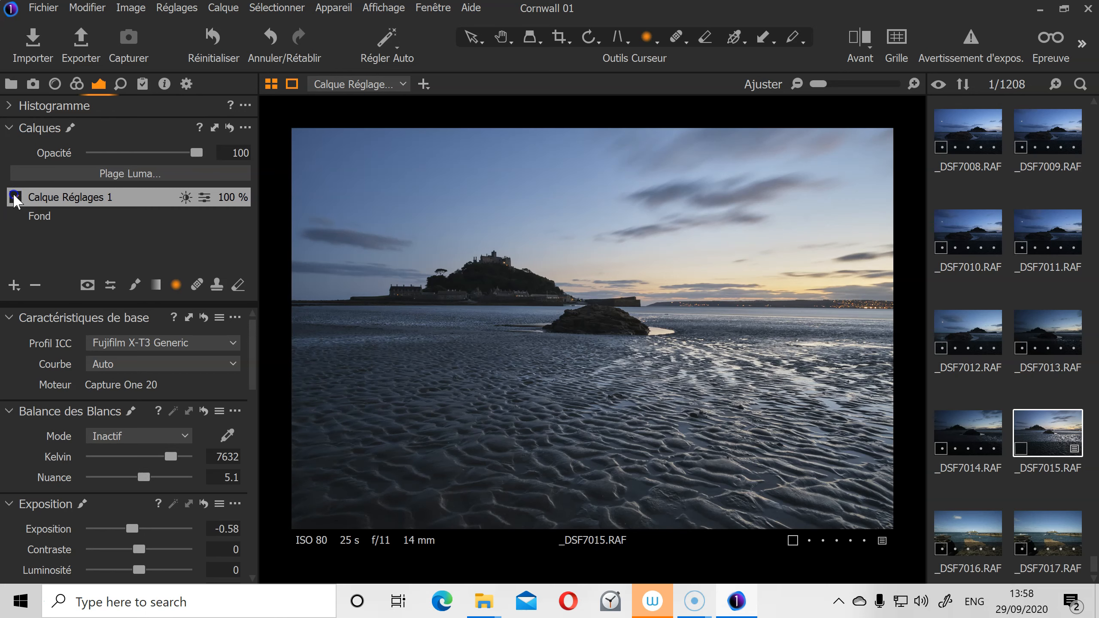
click(15, 197)
click(15, 197)
click(15, 197)
click(15, 197)
click(15, 197)
click(15, 197)
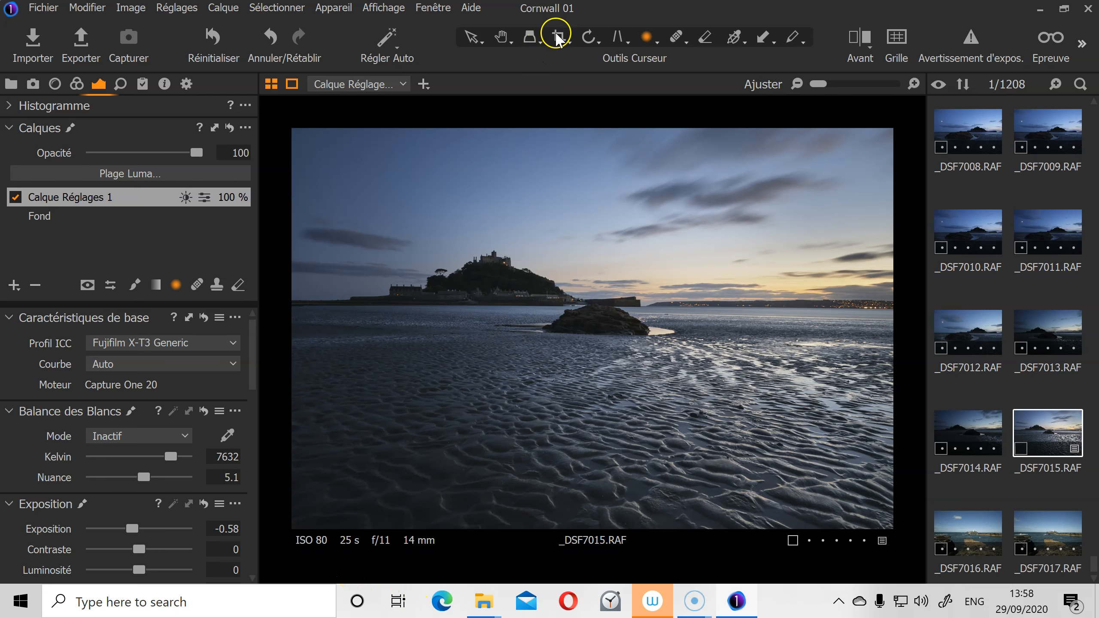
Step: With the grid overlay shown, crop the photo to 16x9 at about 20.8 × 11.7 in, trimming the foreground sand
click(559, 37)
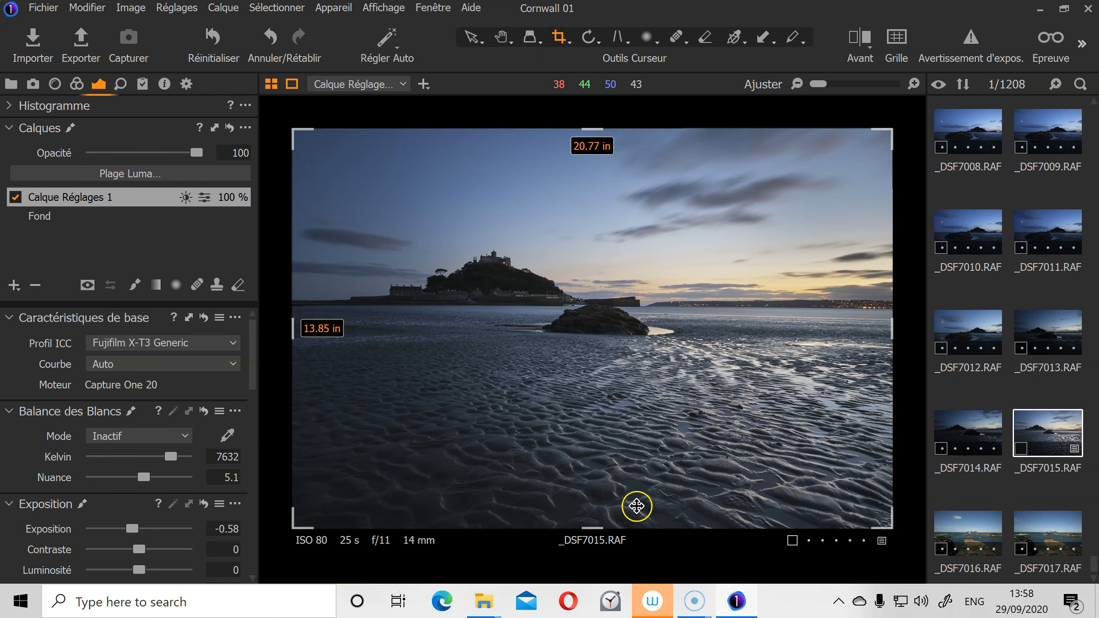
click(909, 39)
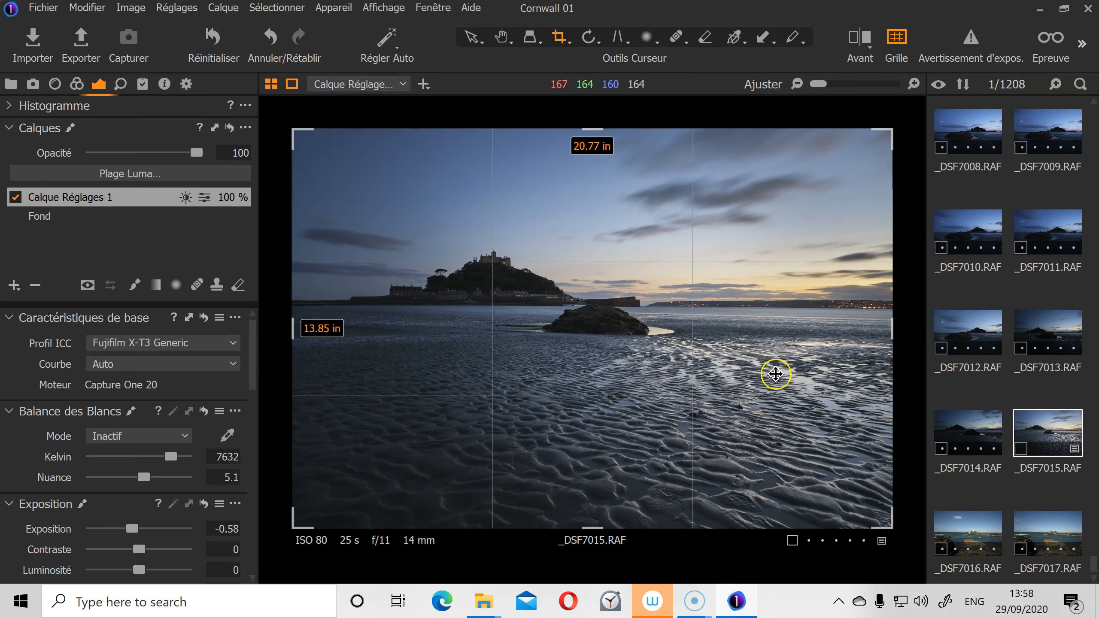
click(557, 37)
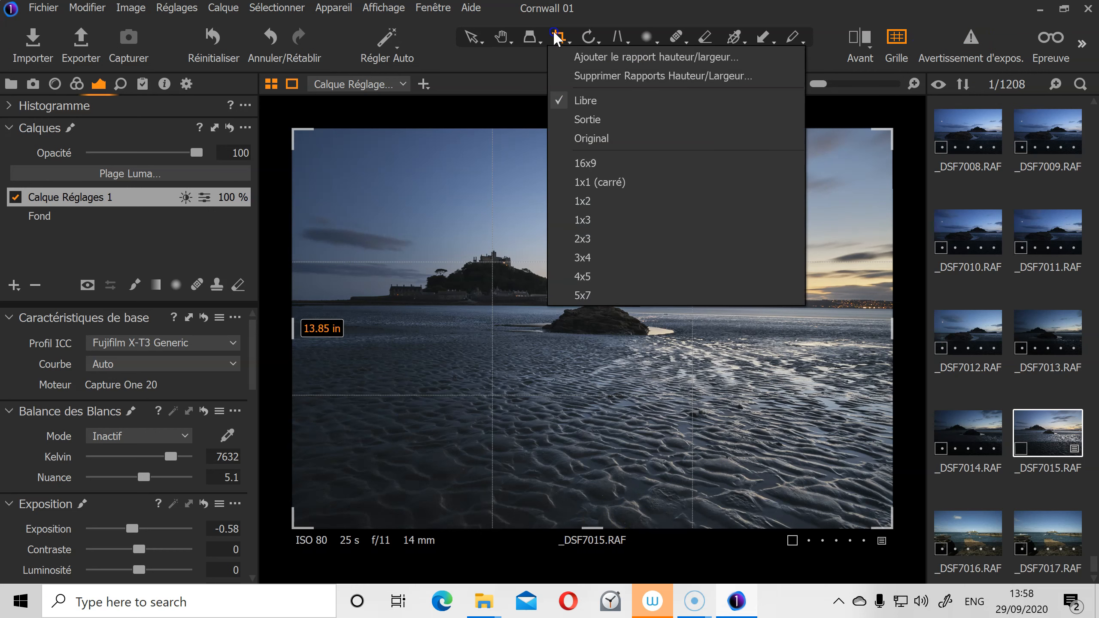
click(601, 162)
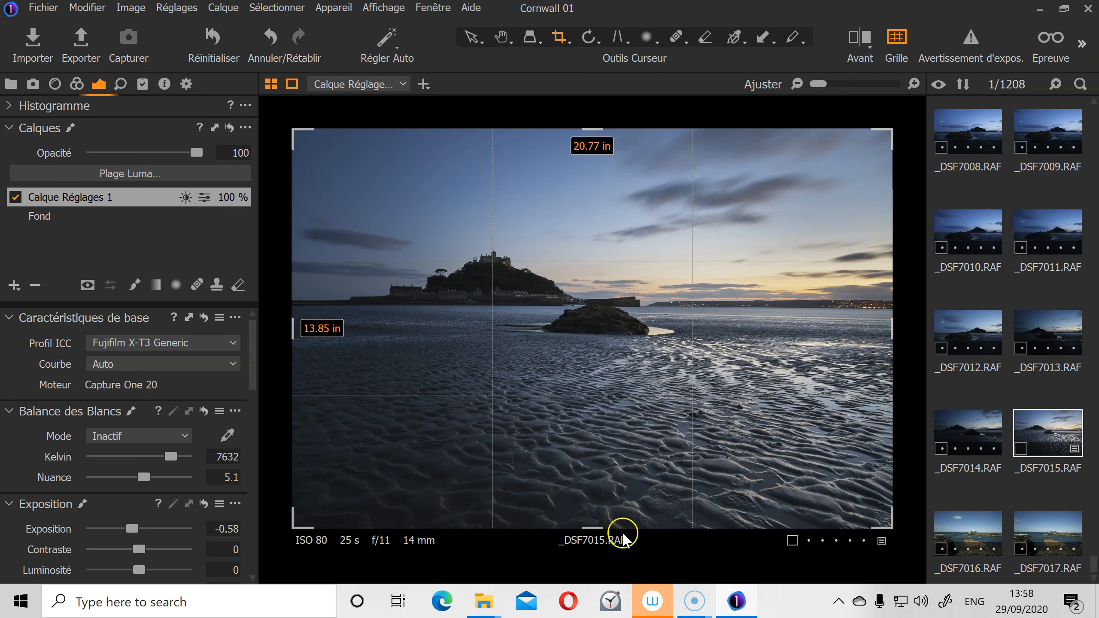
click(597, 526)
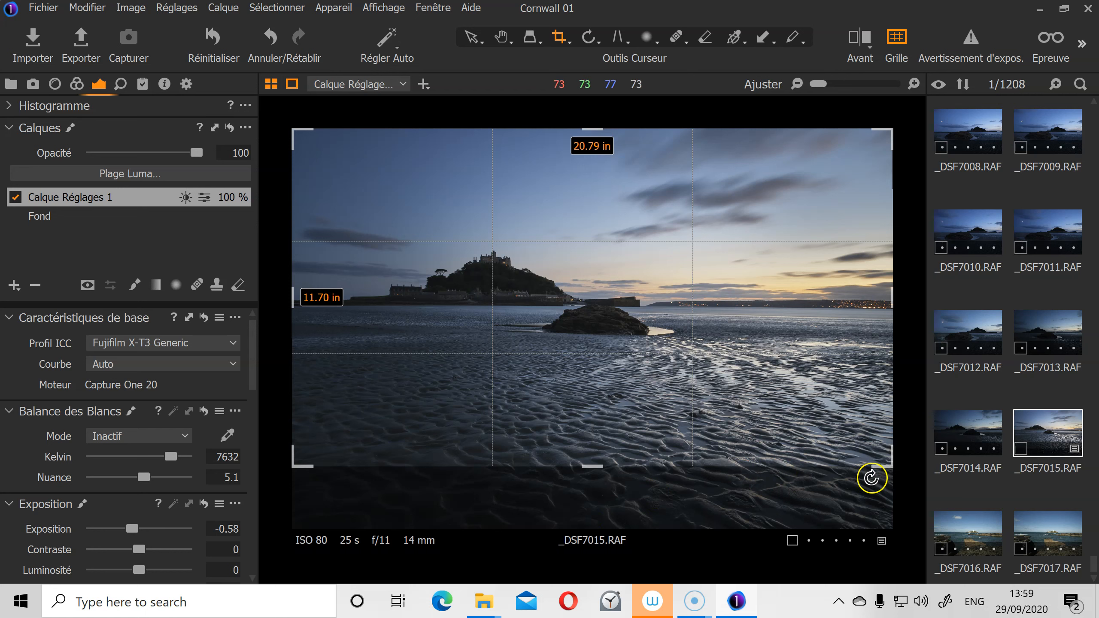
Step: Shift the crop frame slightly down to trim some sky, apply the crop and hide the grid overlay
drag(608, 379, 608, 394)
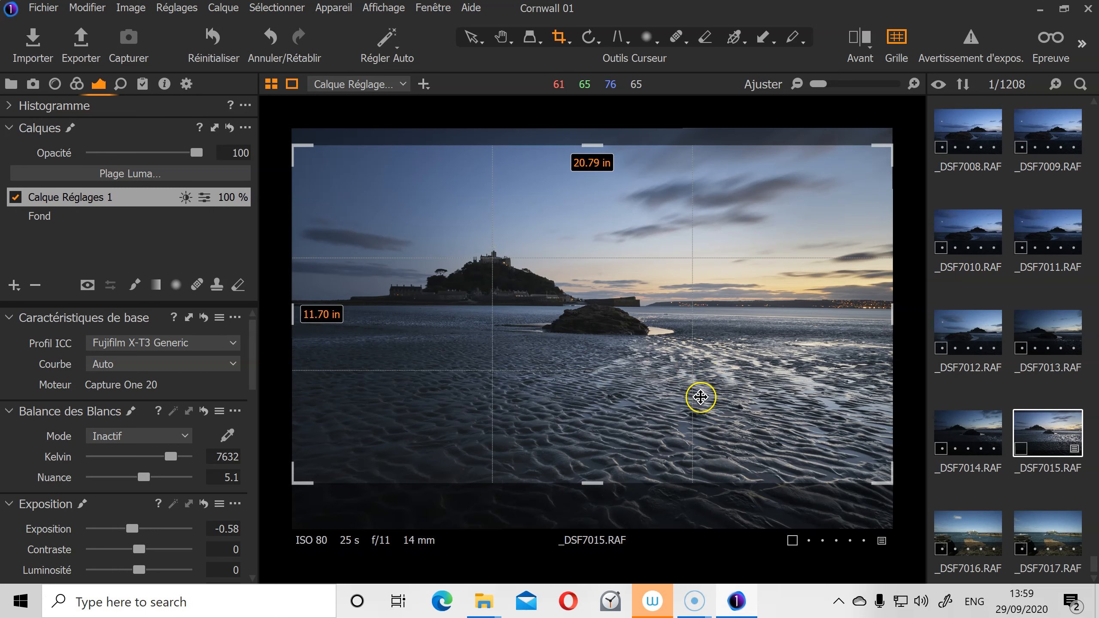
click(501, 36)
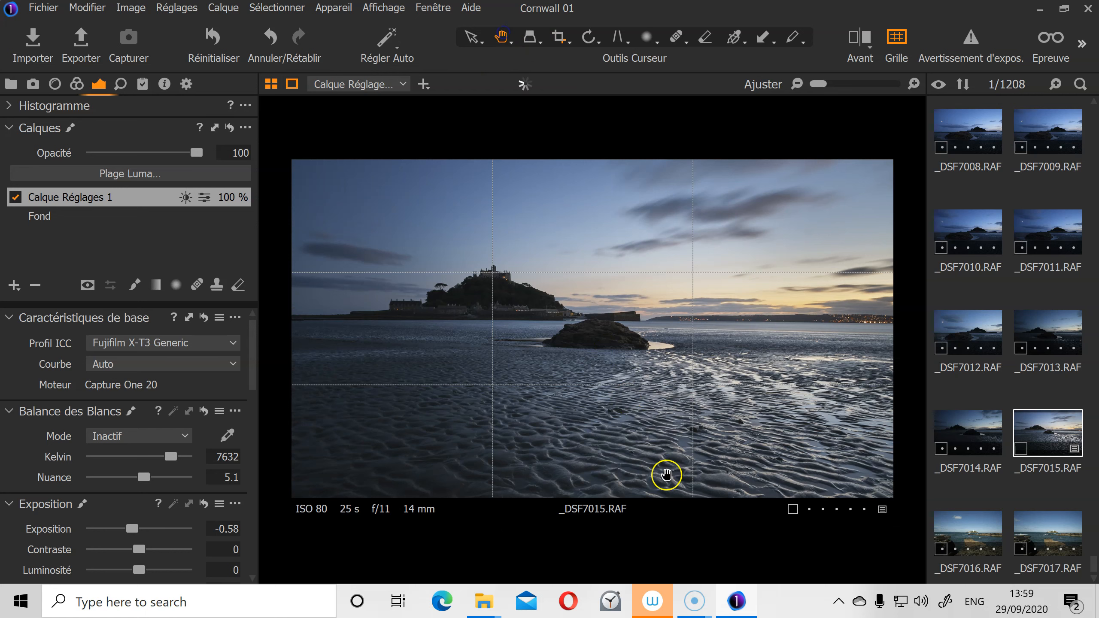
click(897, 40)
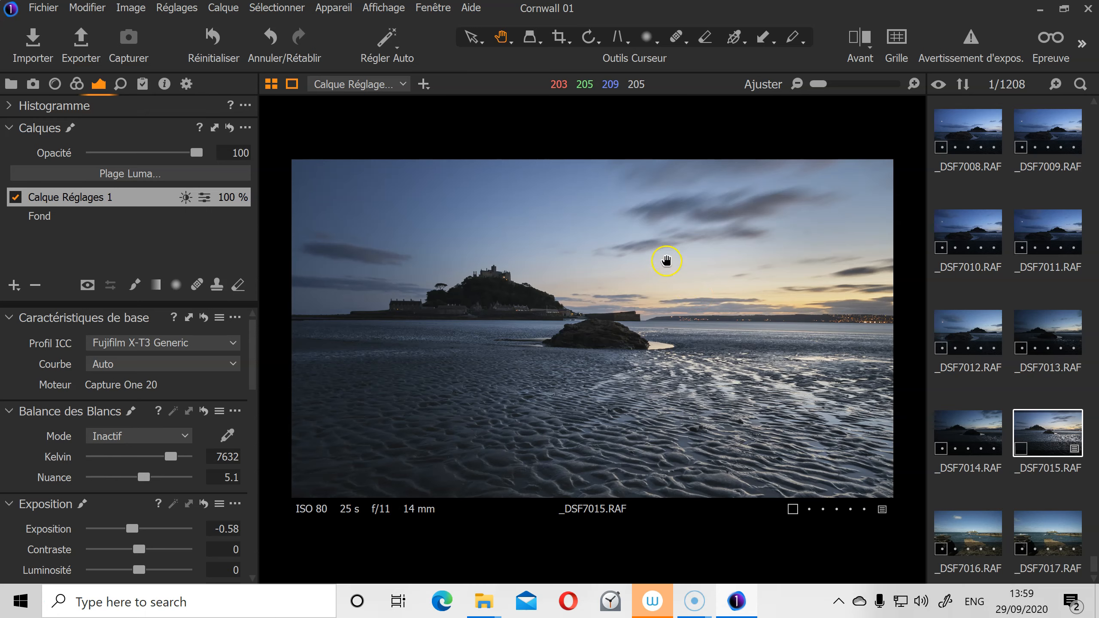
Step: Review the cropped photo in a full-screen slideshow
click(383, 8)
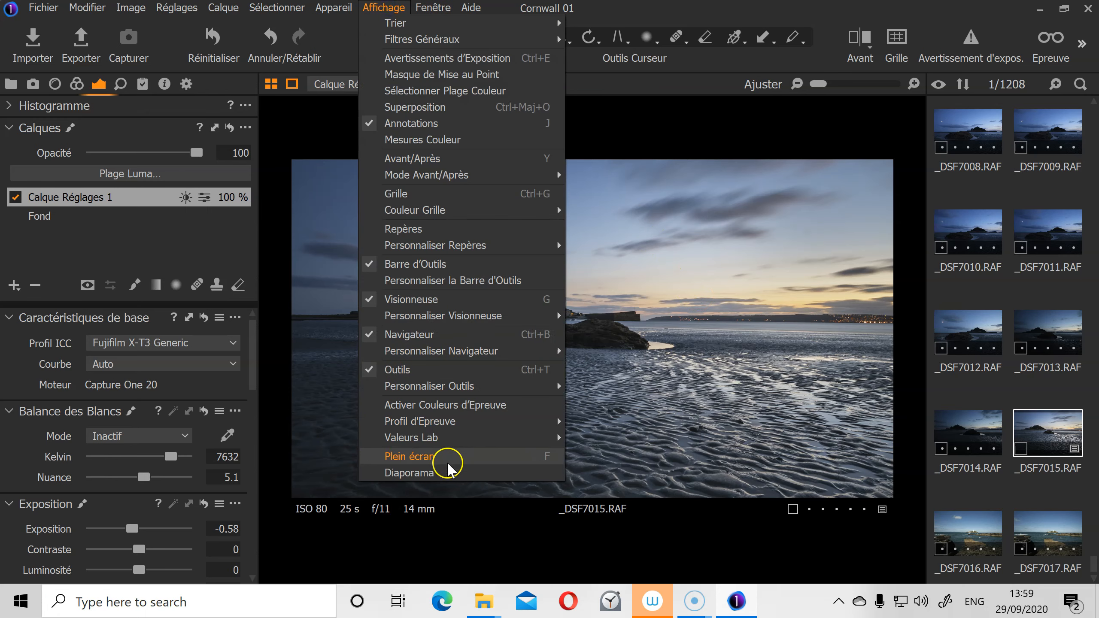
click(445, 472)
click(507, 577)
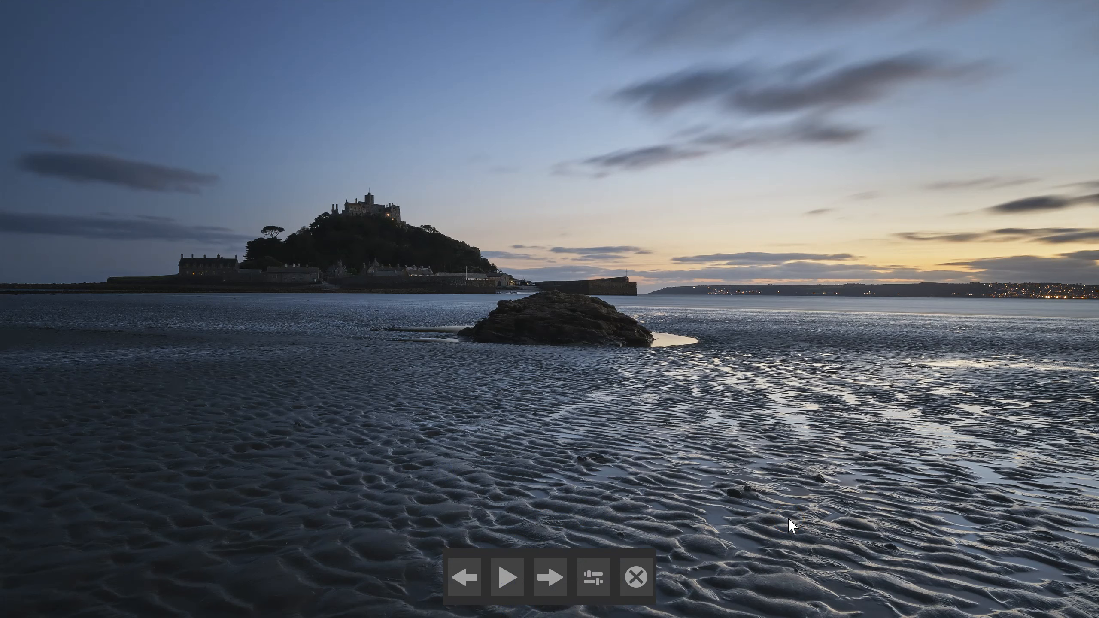